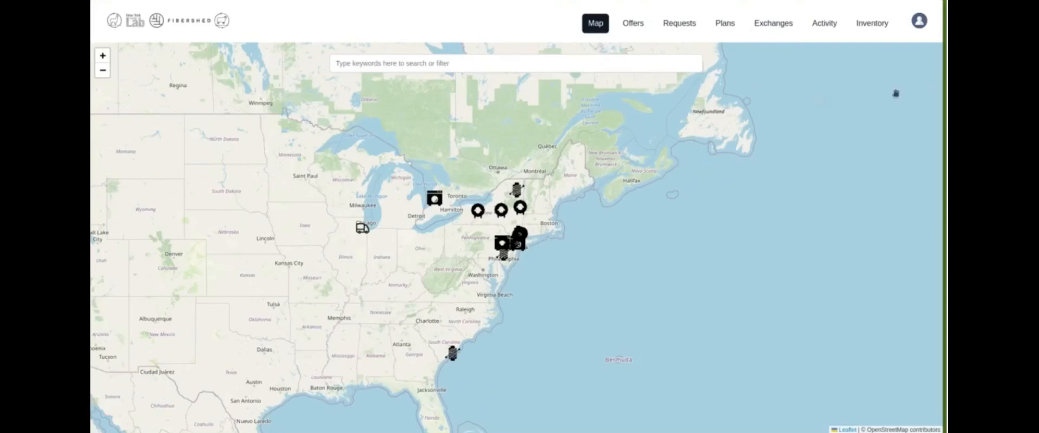
# Open the resource specifications and look through the whole list with the default unit of each resource
pyautogui.click(920, 24)
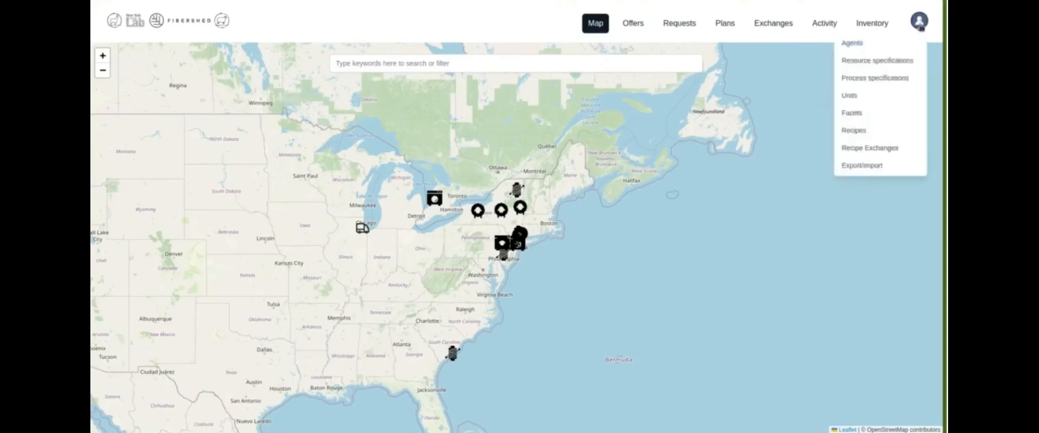
pyautogui.click(894, 62)
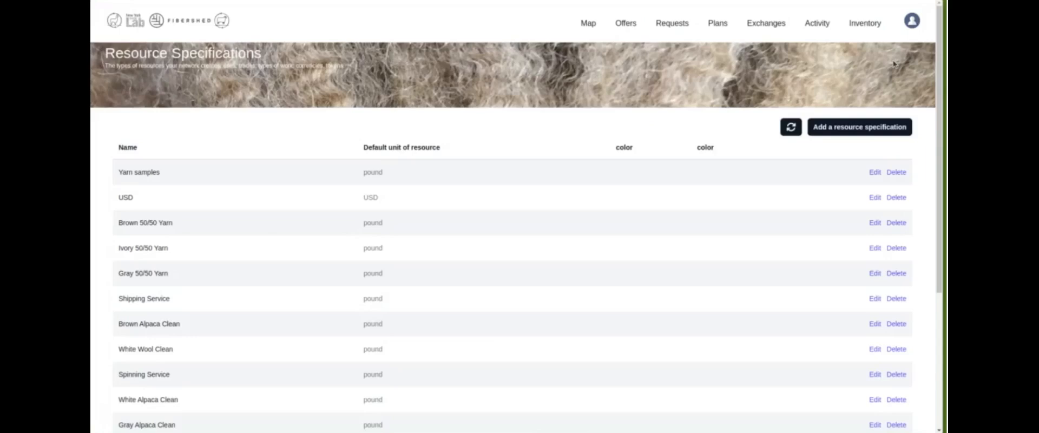
pyautogui.scroll(-3, 768, 276)
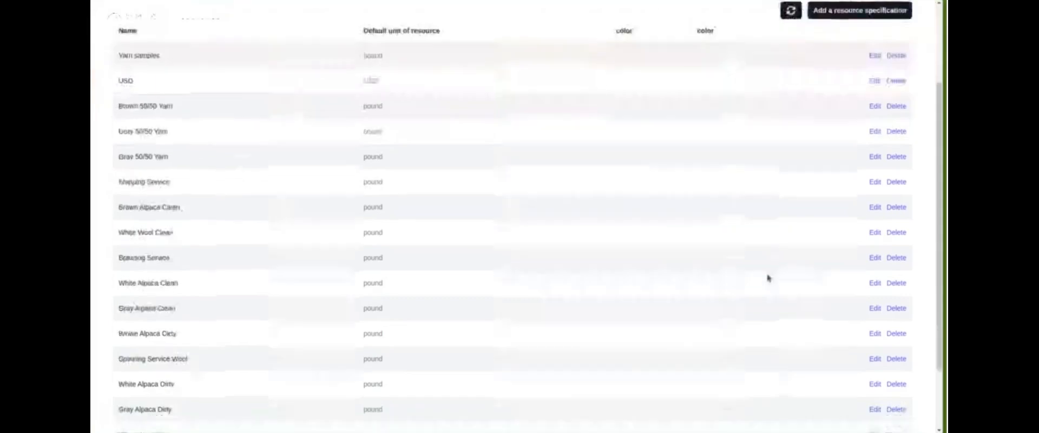
pyautogui.scroll(-2, 768, 278)
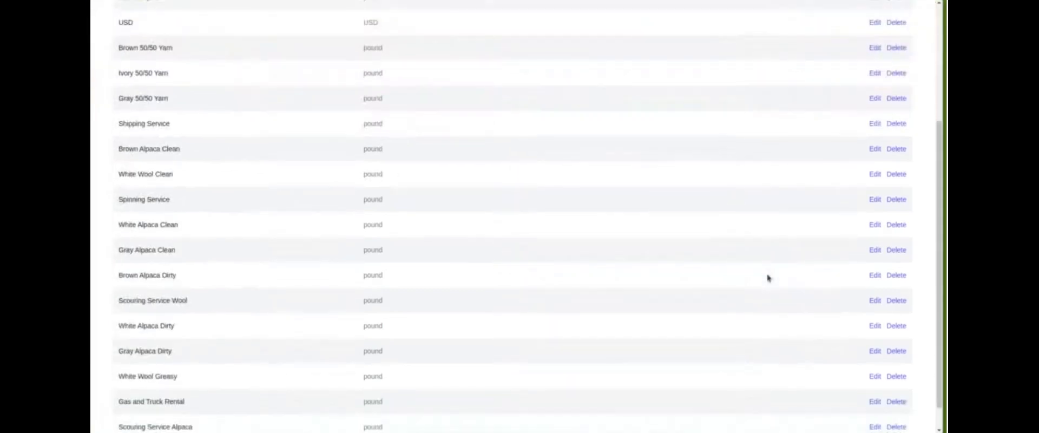
pyautogui.scroll(-1, 767, 277)
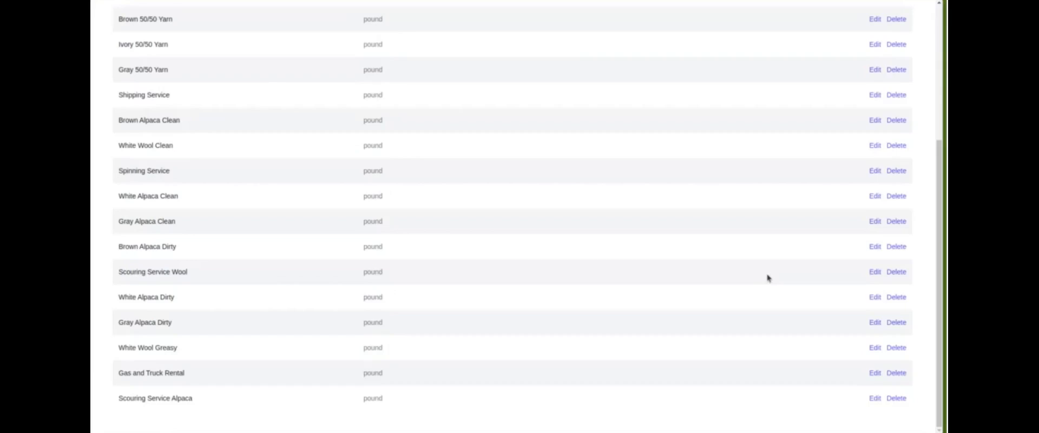
pyautogui.scroll(5, 768, 278)
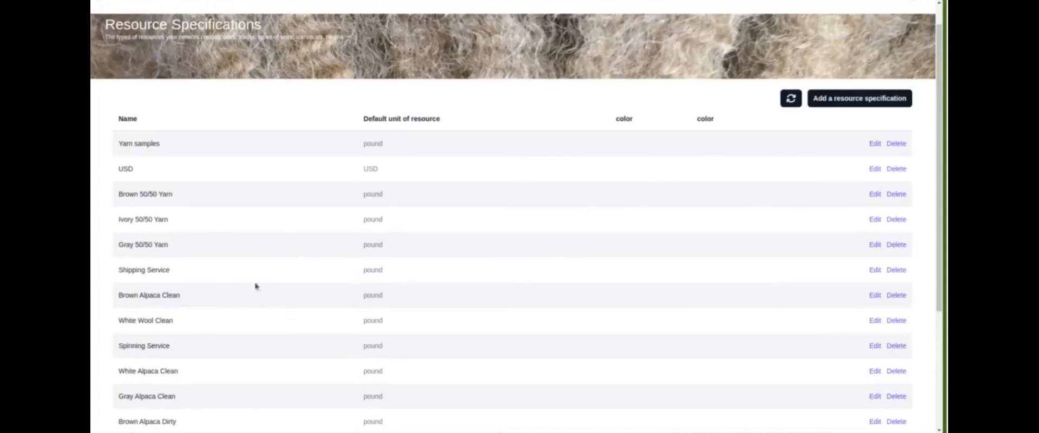
pyautogui.scroll(-1, 235, 294)
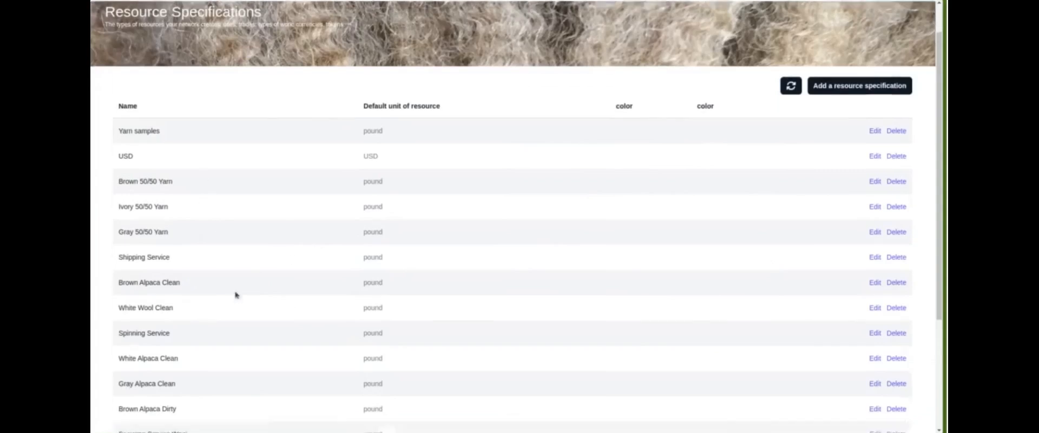
pyautogui.scroll(-3, 238, 293)
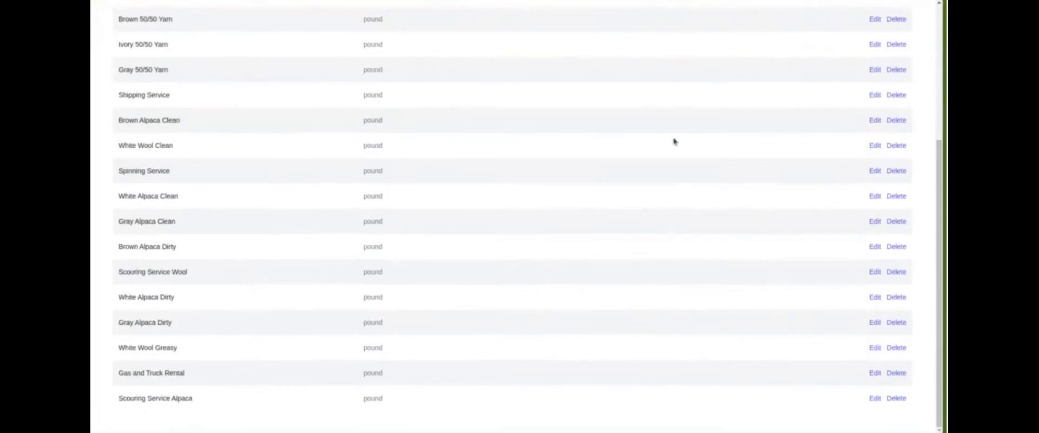
pyautogui.scroll(4, 751, 147)
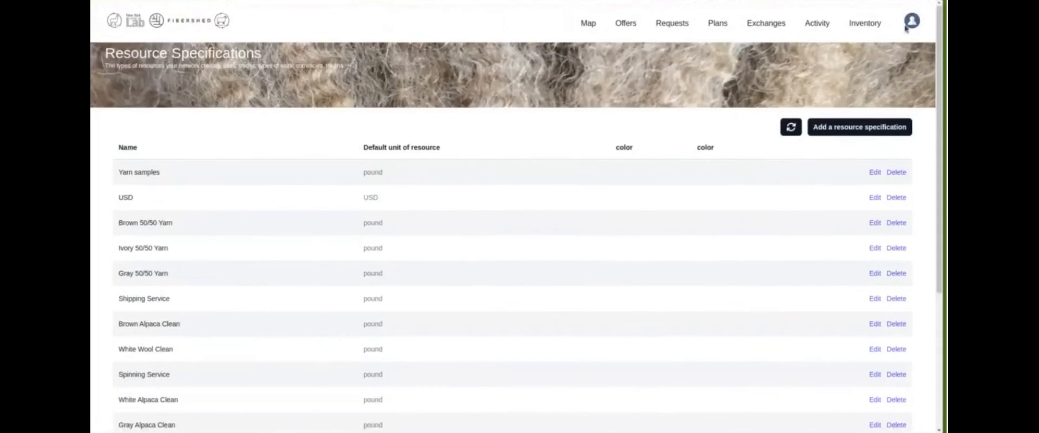
# View the process specifications, and examine the full list of recipes with their inputs, processes and outputs
pyautogui.click(912, 21)
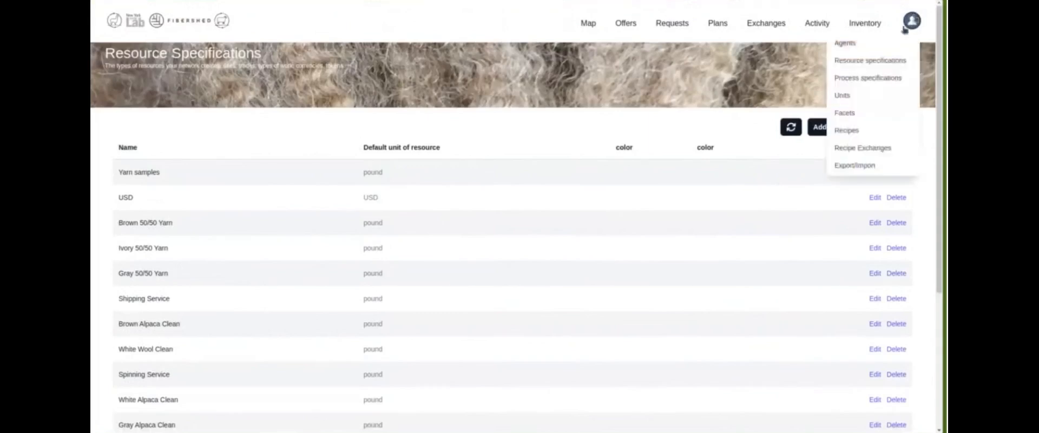
pyautogui.click(869, 81)
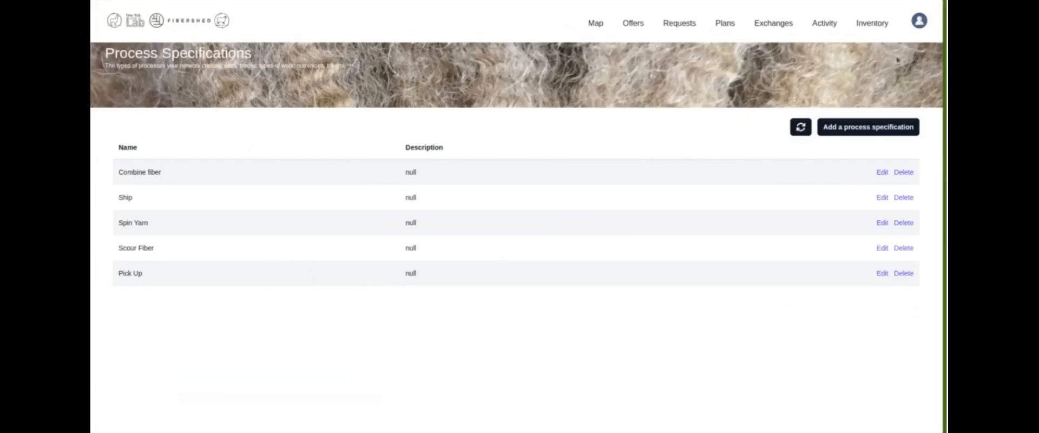
pyautogui.click(919, 21)
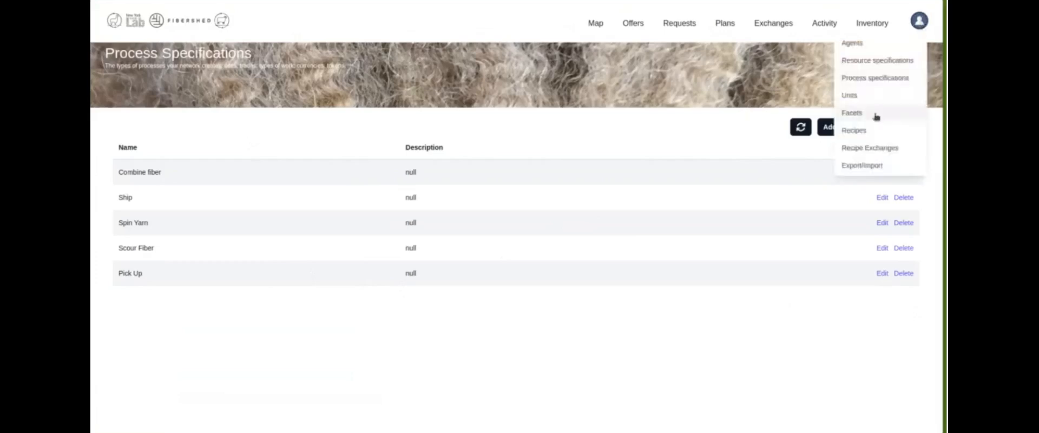
pyautogui.click(870, 131)
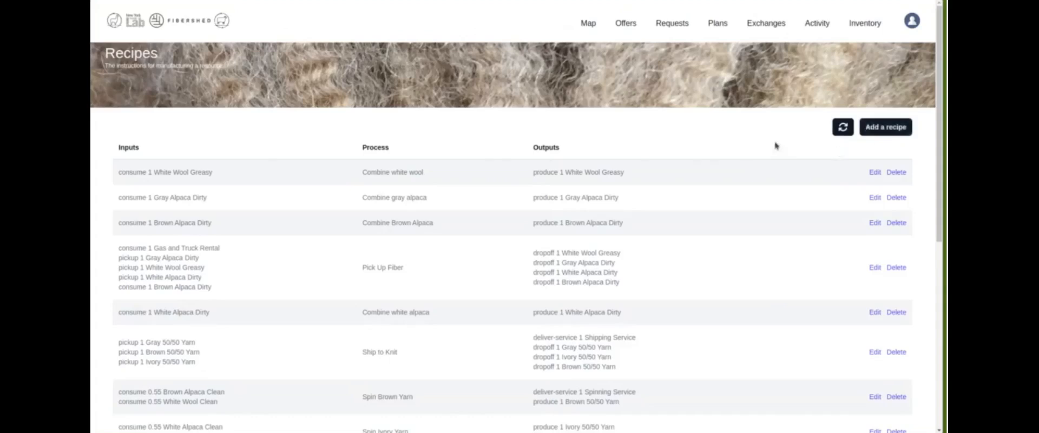
pyautogui.scroll(-2, 705, 152)
pyautogui.scroll(-5, 705, 152)
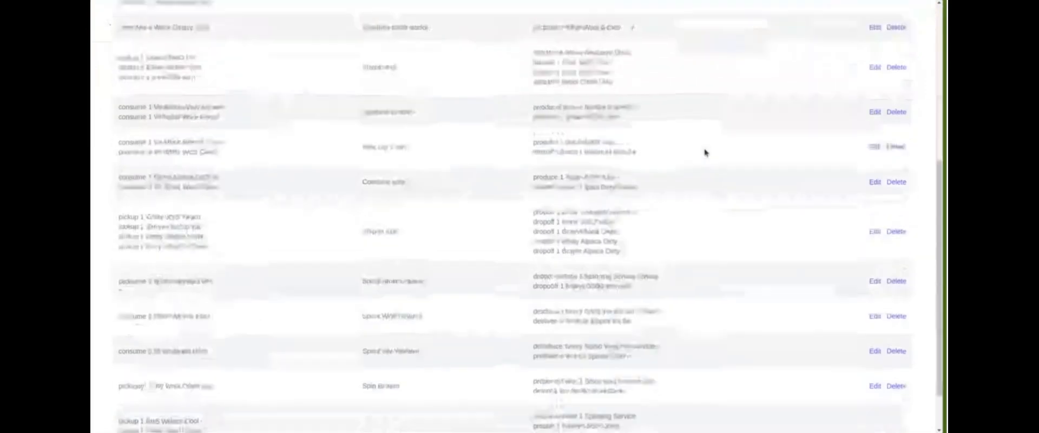
pyautogui.scroll(7, 705, 152)
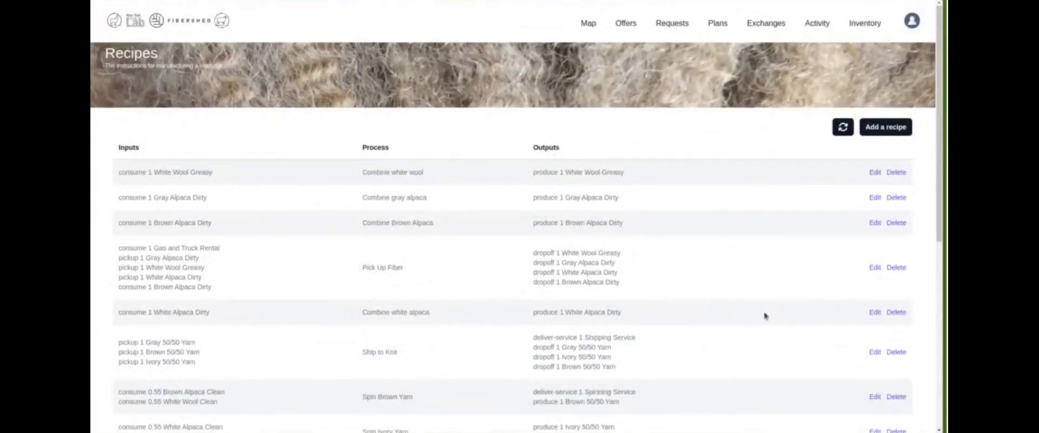
pyautogui.scroll(-1, 765, 315)
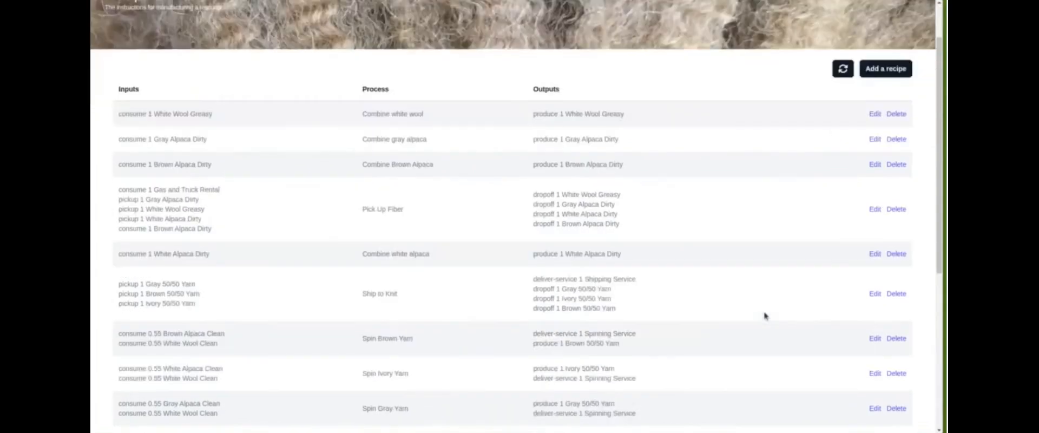
pyautogui.scroll(-4, 765, 315)
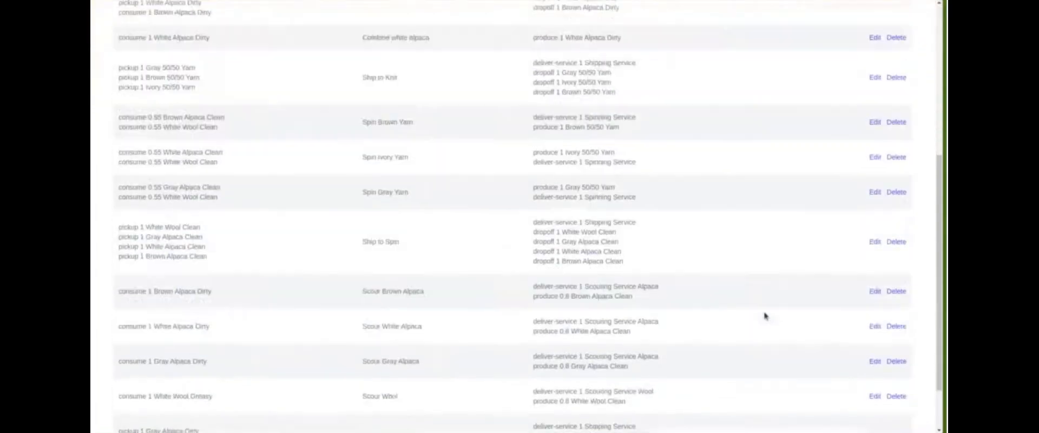
pyautogui.scroll(-1, 765, 315)
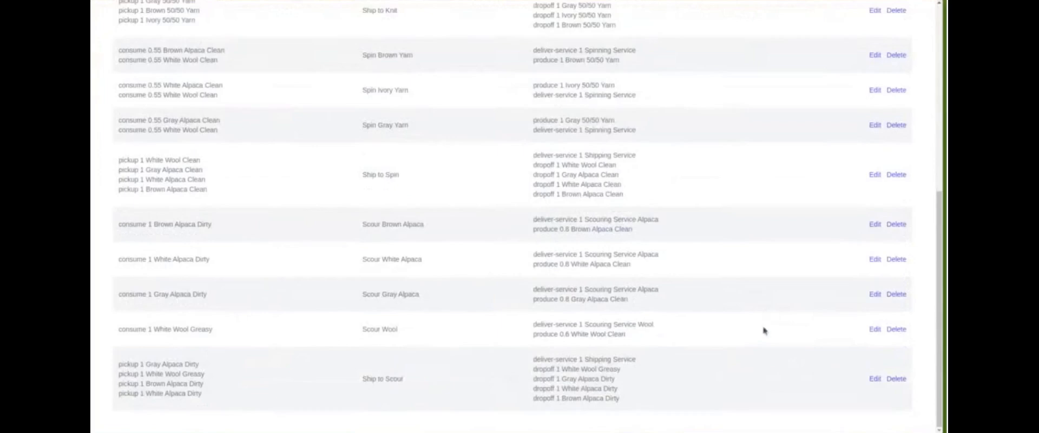
# Open the Spin Brown Yarn recipe and inspect the recipe flow of its Brown 50/50 Yarn output without changing it
pyautogui.click(875, 56)
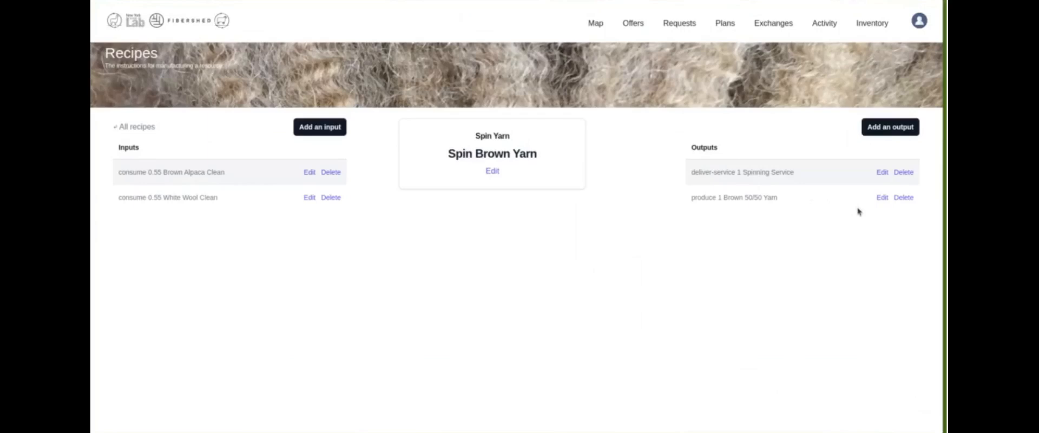
pyautogui.click(884, 200)
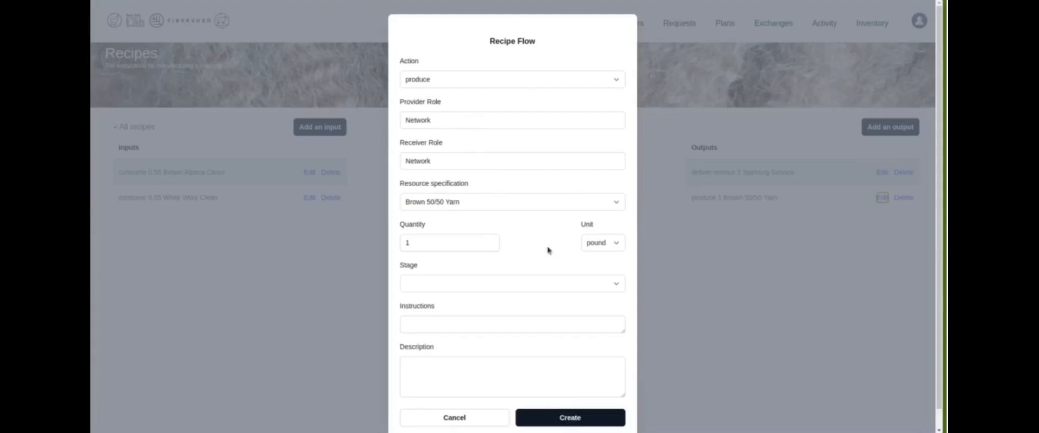
pyautogui.click(470, 420)
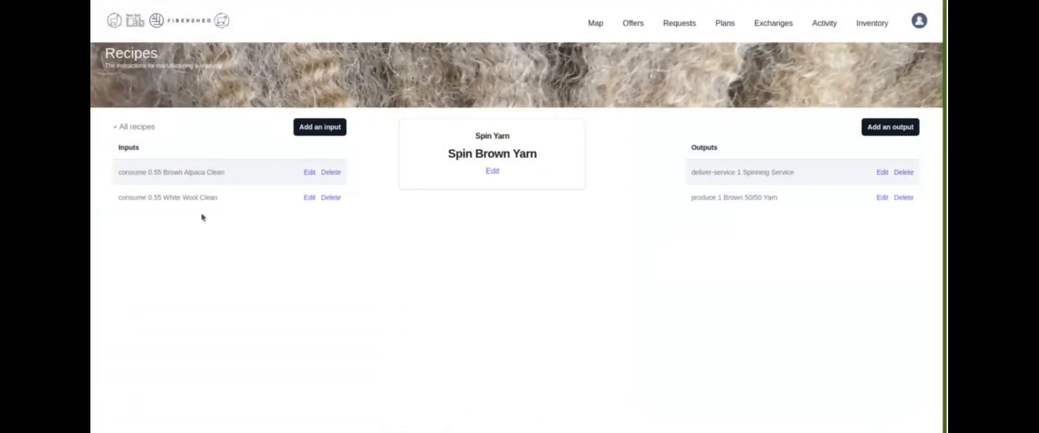
# Inspect the recipe flows of the Brown Alpaca Clean and White Wool Clean inputs without changing them
pyautogui.click(310, 174)
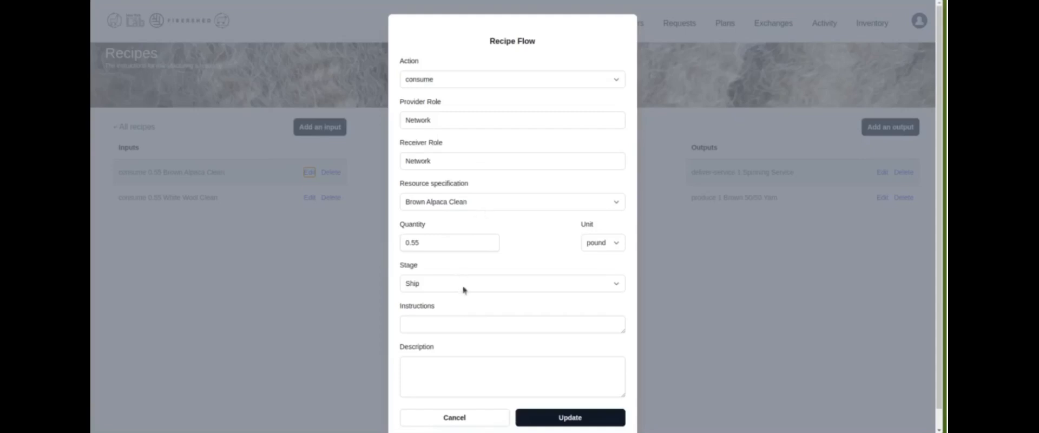
pyautogui.click(454, 418)
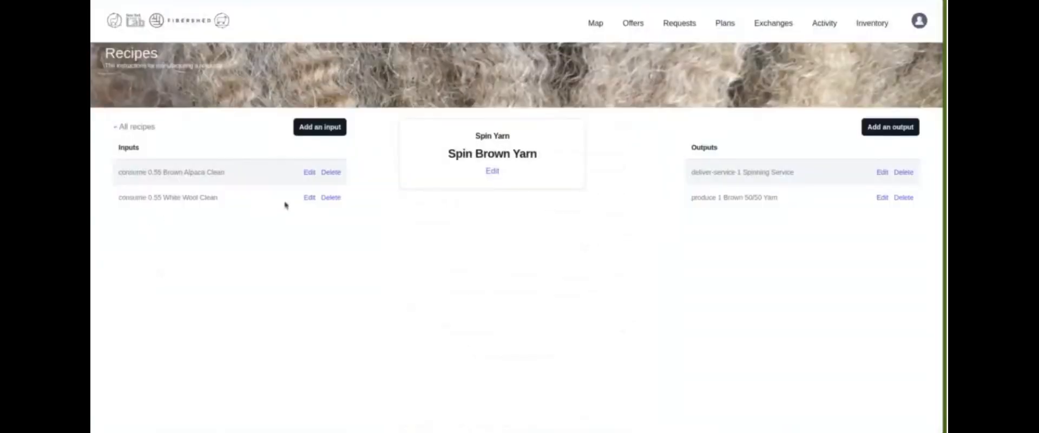
pyautogui.click(309, 198)
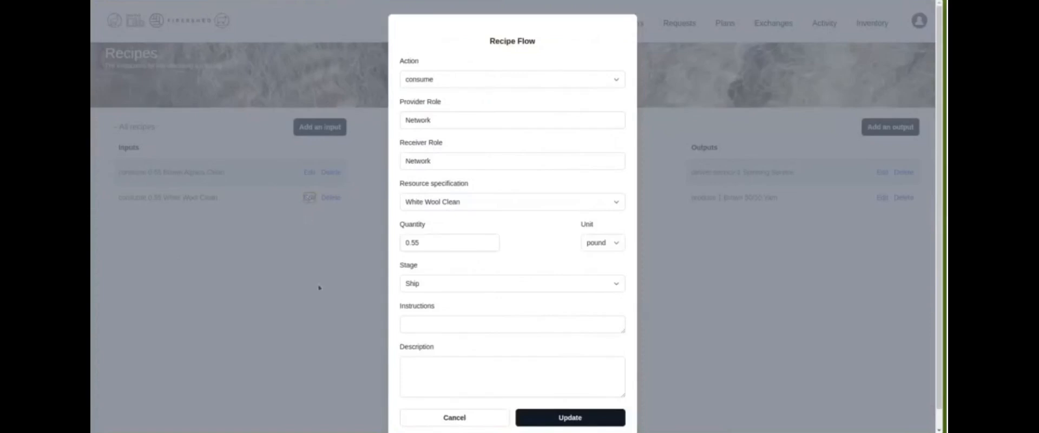
pyautogui.click(455, 417)
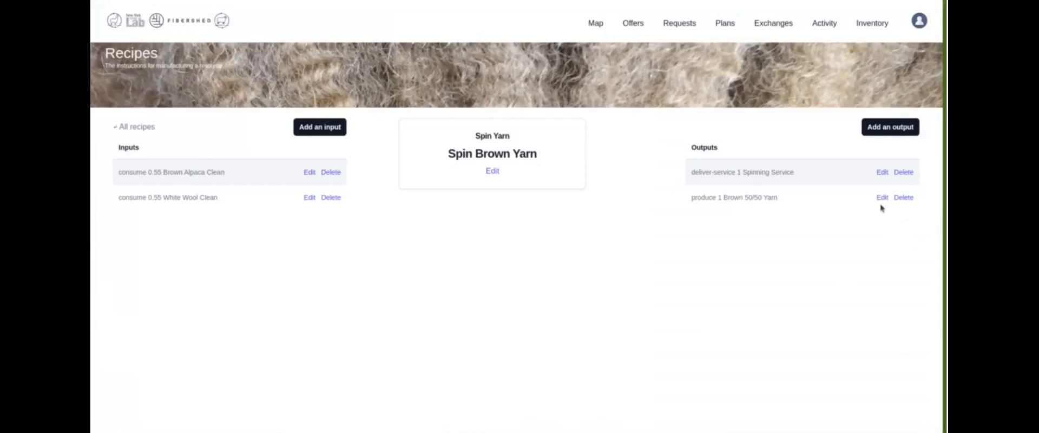
# Inspect the recipe flow of the Spinning Service output without changing it, and return to the list of all recipes
pyautogui.click(882, 172)
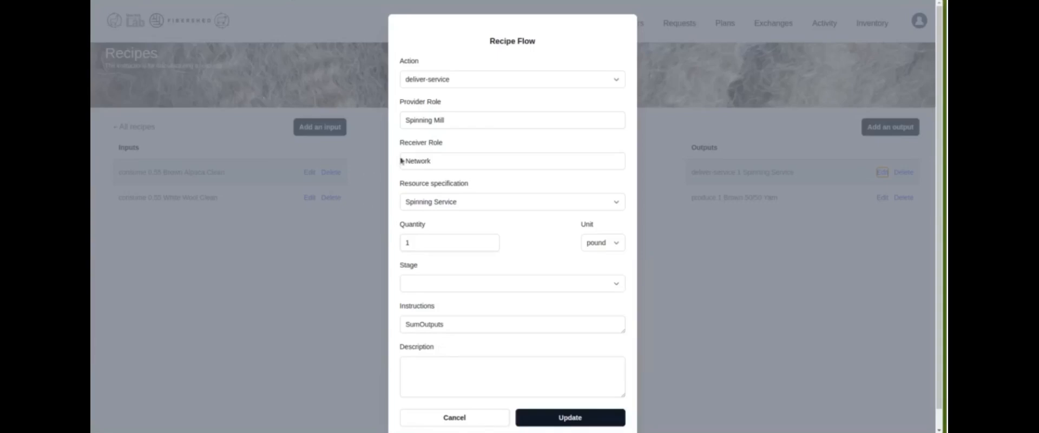
pyautogui.click(479, 423)
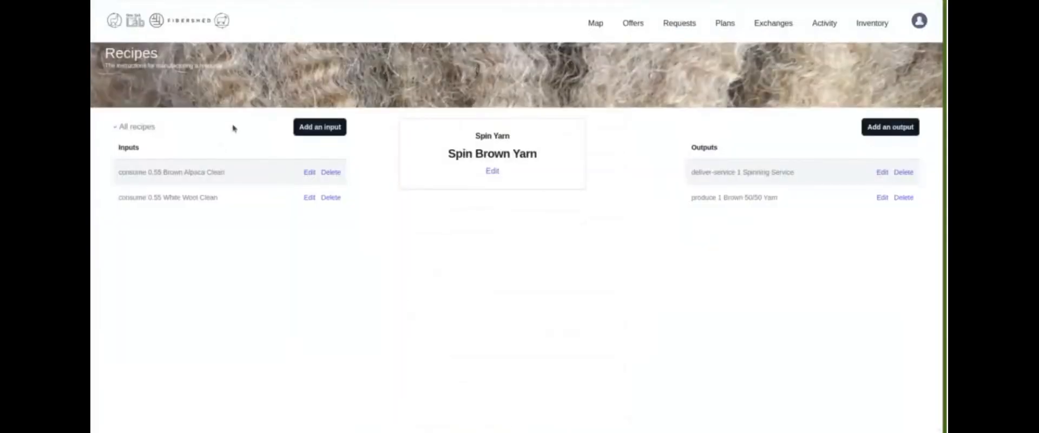
pyautogui.click(143, 128)
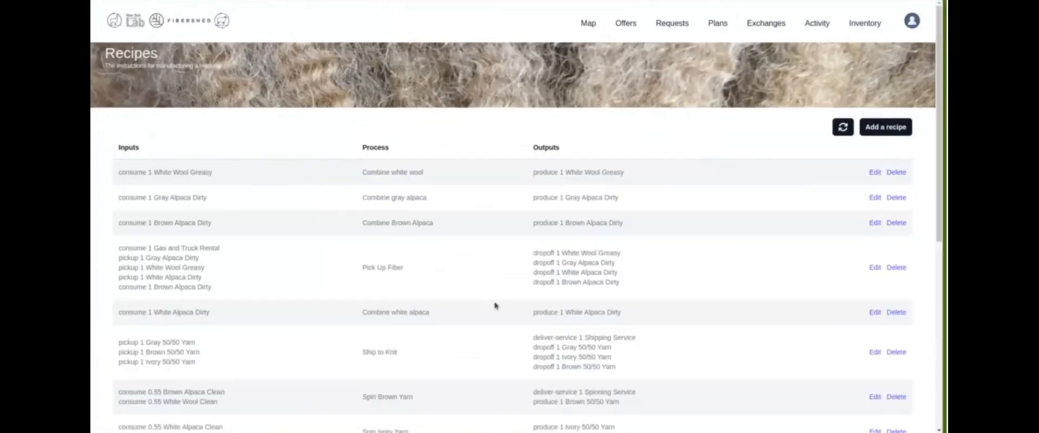
# View the inputs and outputs of the Ship to Knit recipe and return to the list of all recipes
pyautogui.scroll(-1, 608, 346)
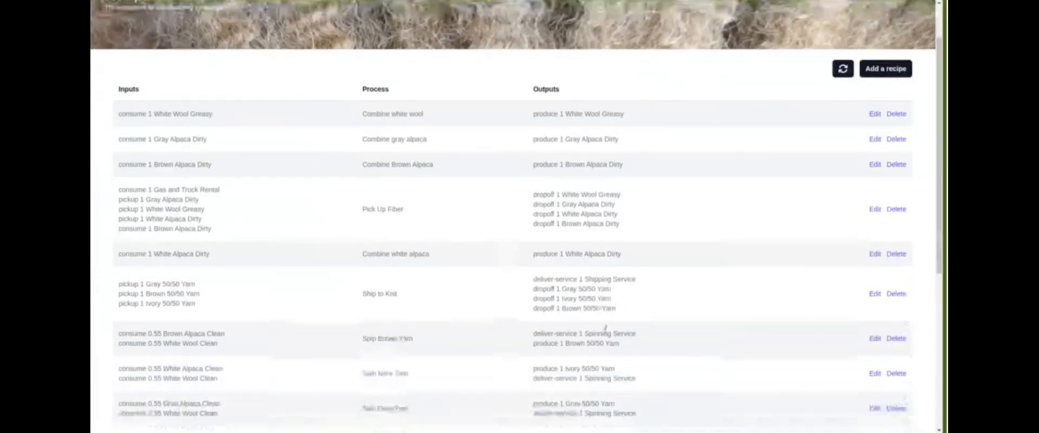
pyautogui.click(876, 295)
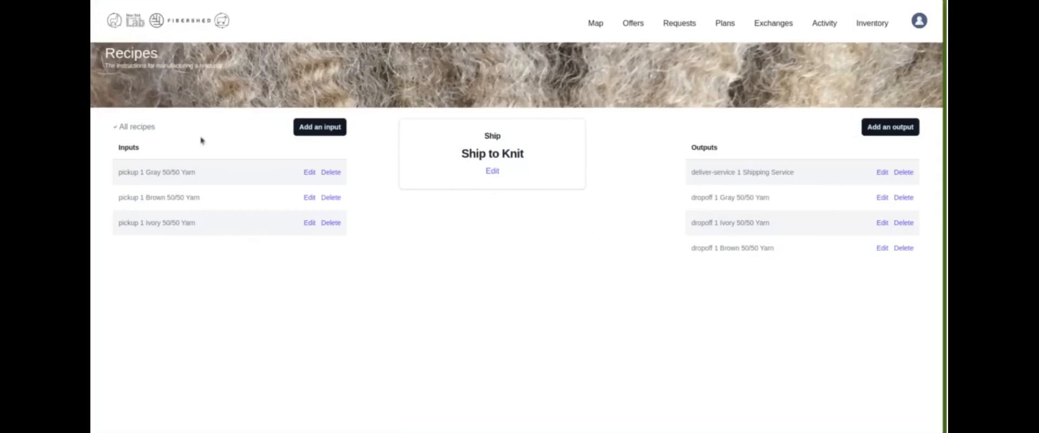
pyautogui.click(146, 133)
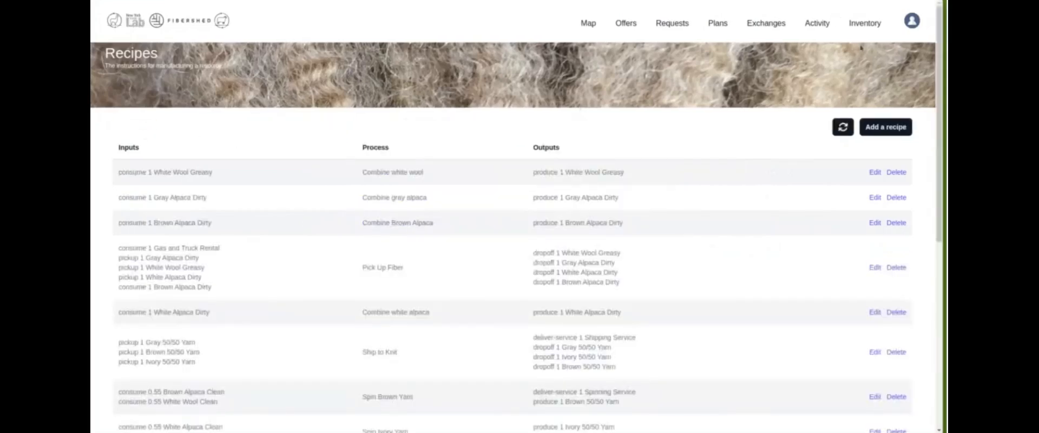
# Look through the list of recipes again to review the chain from pickup and scouring to spinning and shipping
pyautogui.scroll(-6, 686, 163)
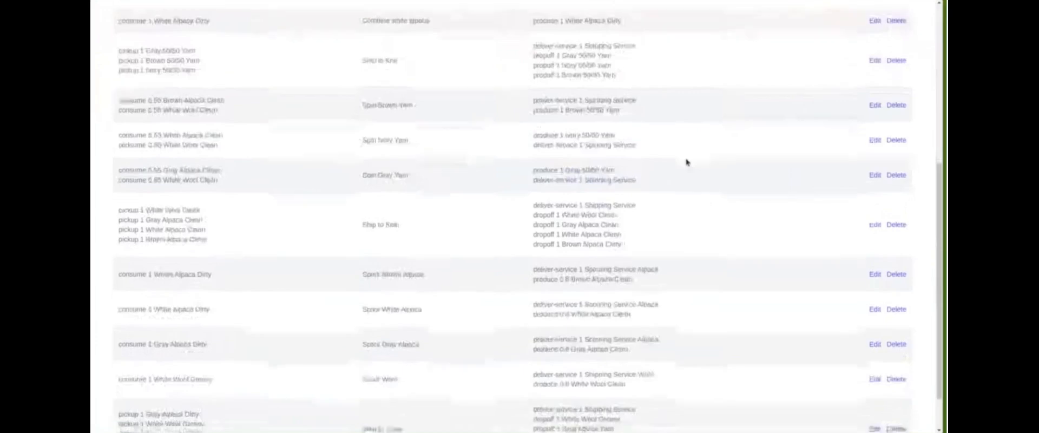
pyautogui.scroll(1, 686, 162)
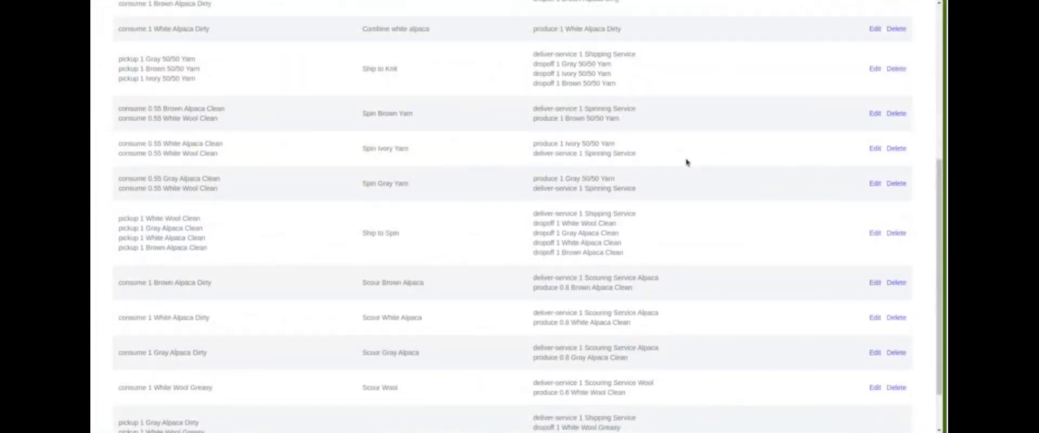
pyautogui.scroll(3, 686, 162)
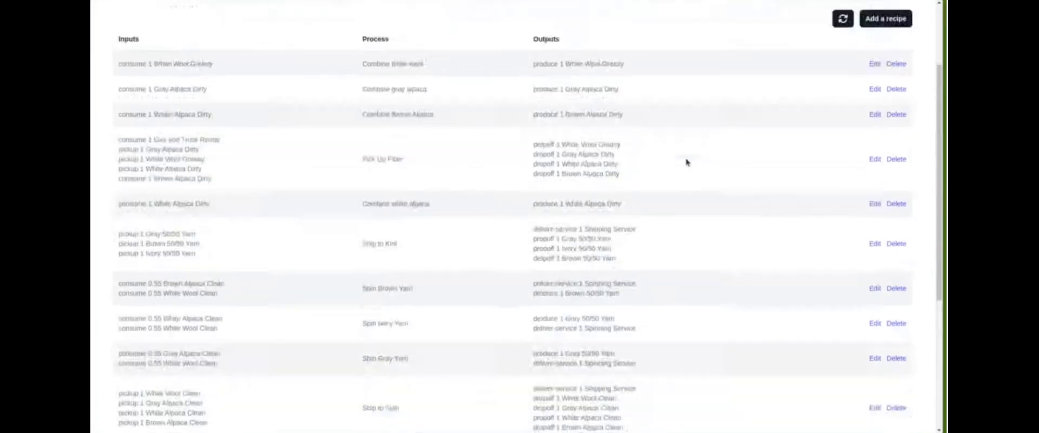
pyautogui.scroll(2, 686, 162)
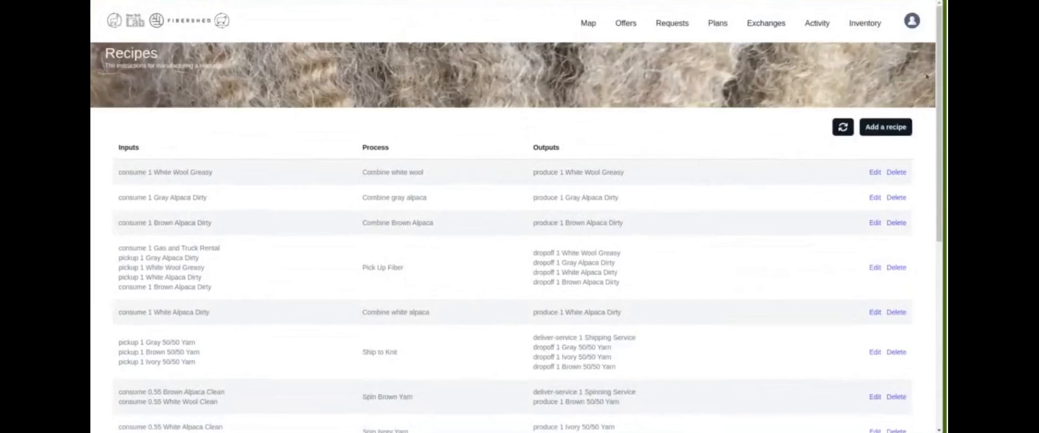
# Open the Gray Alpaca from the Farm recipe exchange and inspect its Gray Alpaca Dirty clause without changing it
pyautogui.click(912, 26)
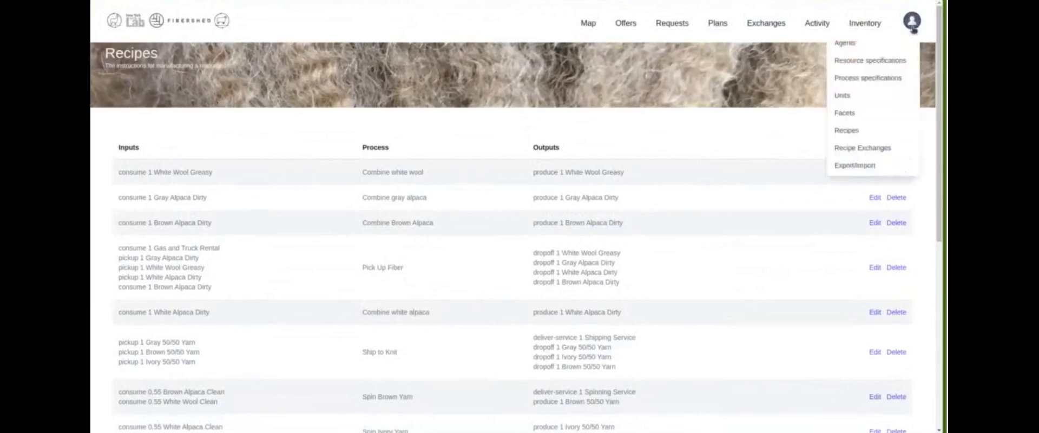
pyautogui.click(866, 148)
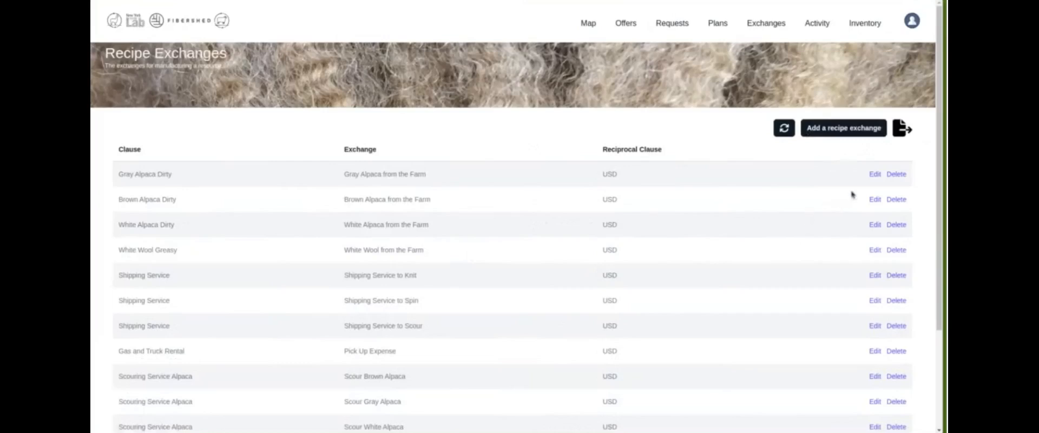
pyautogui.click(873, 176)
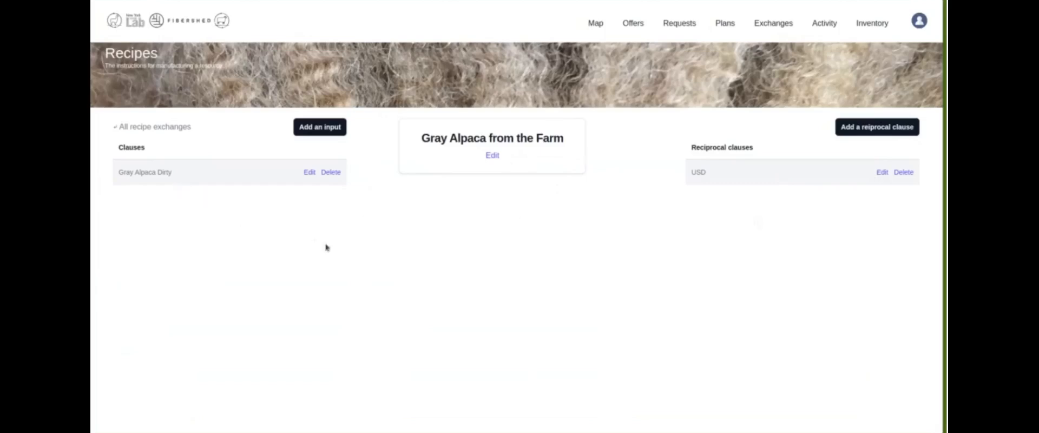
pyautogui.click(310, 172)
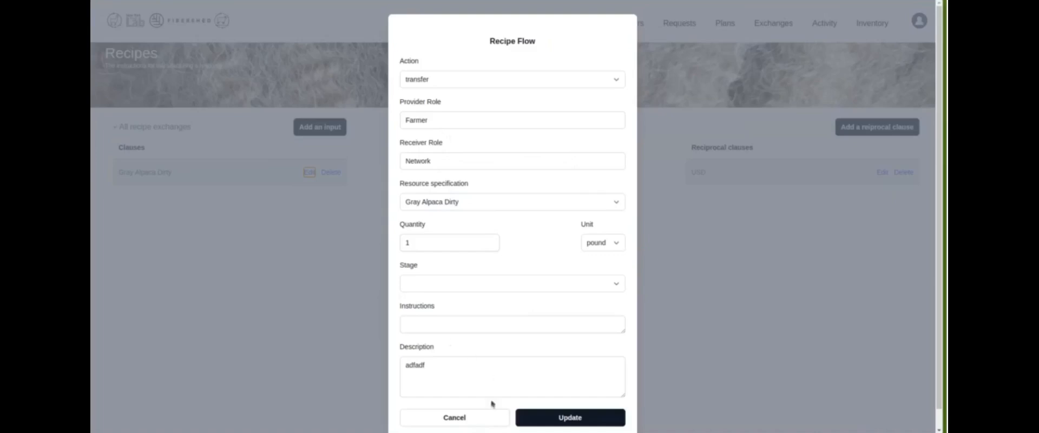
pyautogui.click(481, 418)
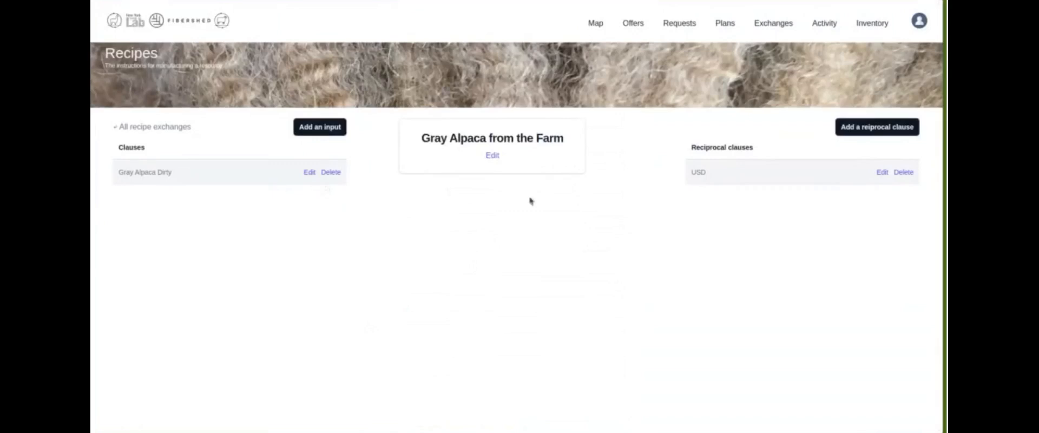
# Inspect the exchange's USD reciprocal clause without changing it, and return to the list of recipe exchanges
pyautogui.click(880, 172)
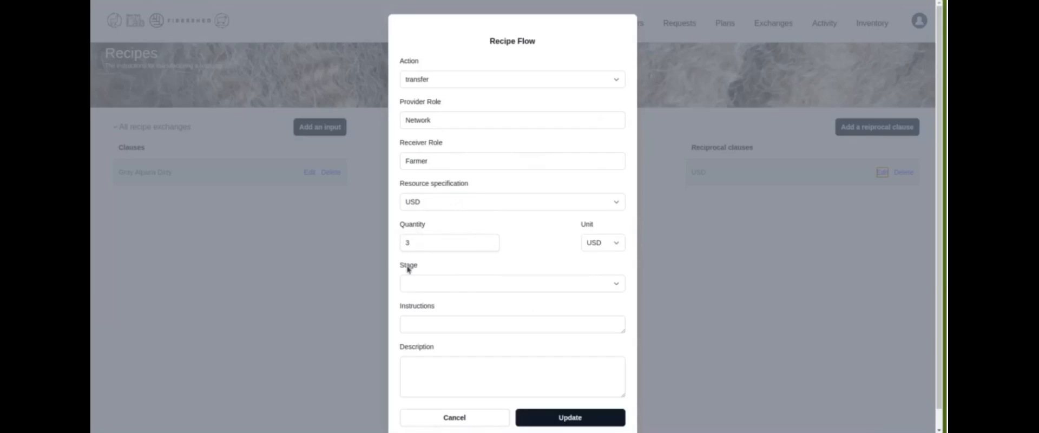
pyautogui.click(471, 419)
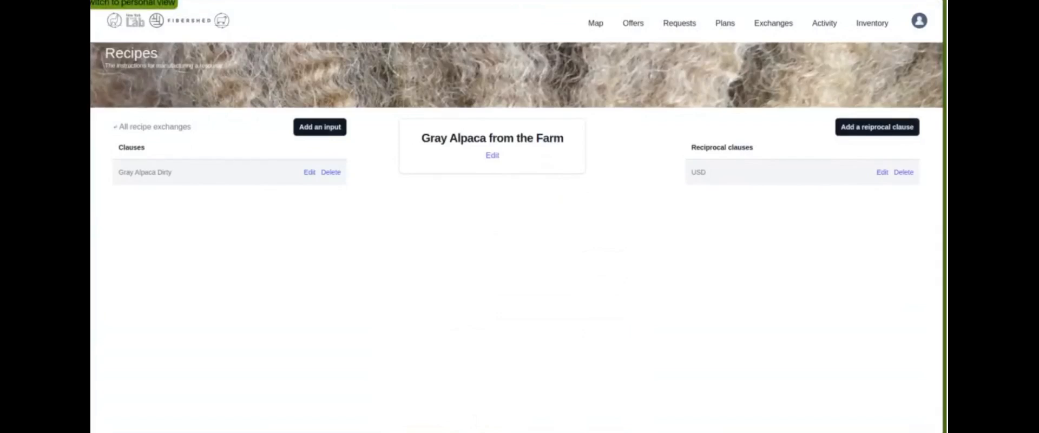
pyautogui.hotkey('alt', 'Left')
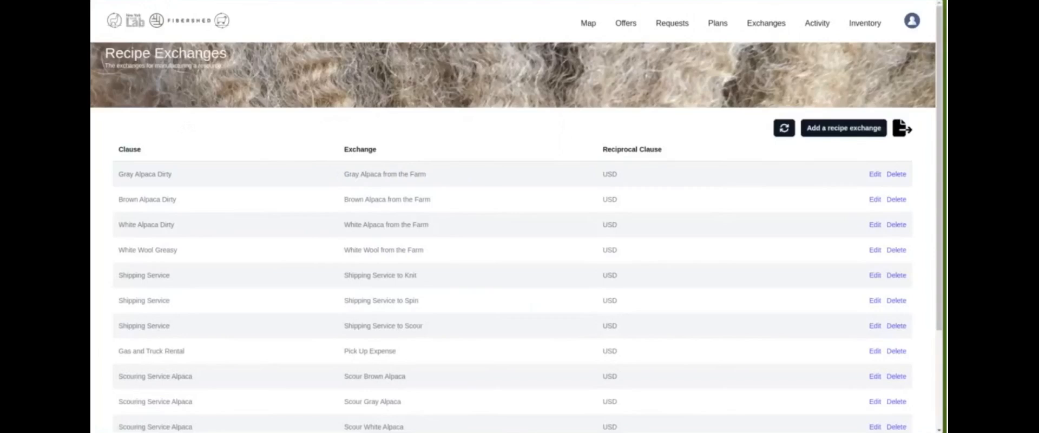
# Look through the whole list of offers with their quantities and prices, and view the list of requests
pyautogui.click(622, 25)
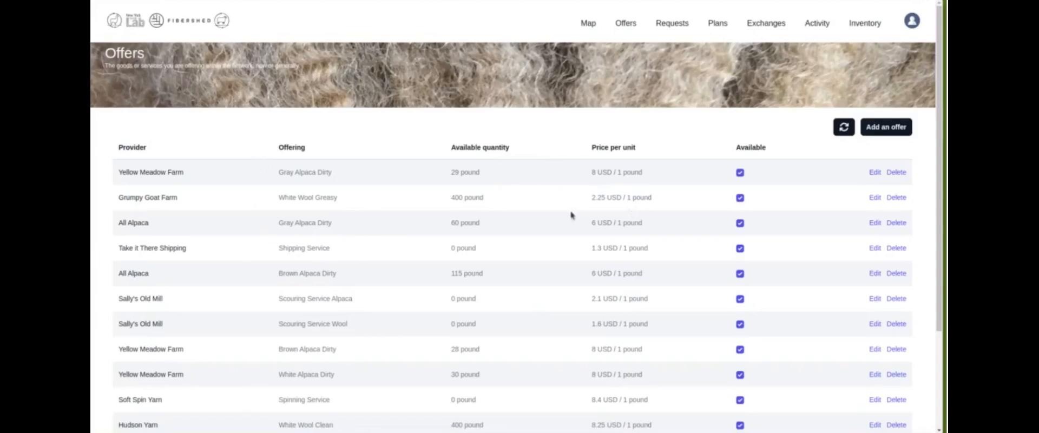
pyautogui.scroll(-3, 330, 218)
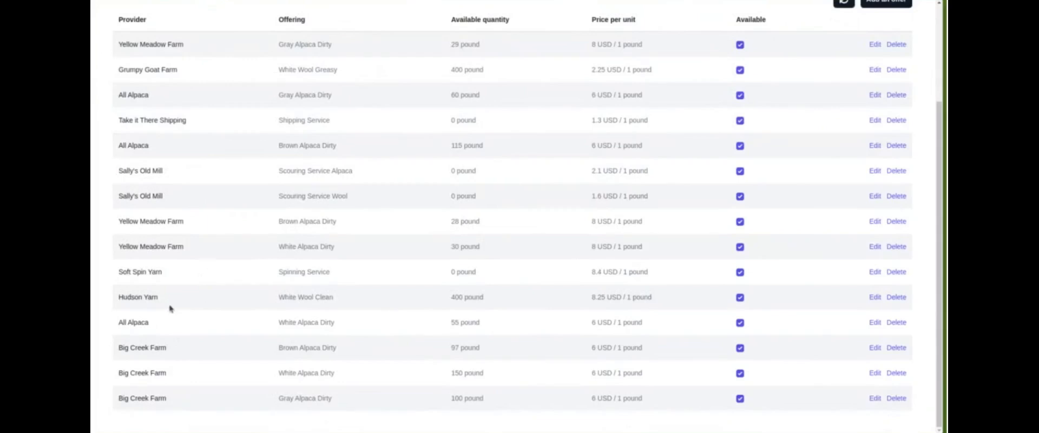
pyautogui.scroll(3, 336, 285)
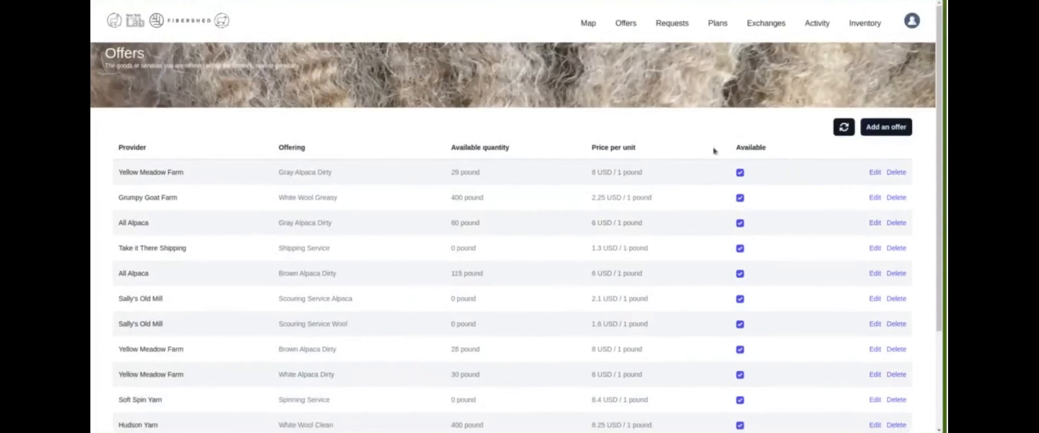
pyautogui.click(691, 23)
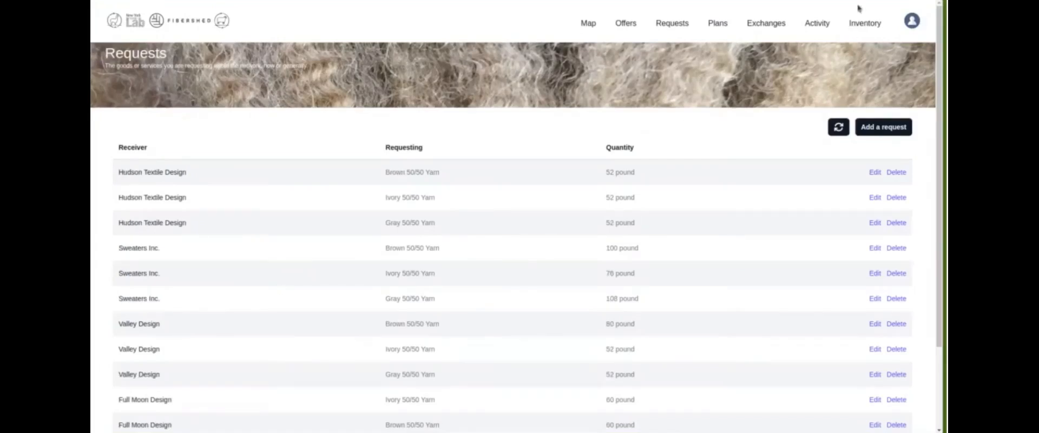
# Start a new plan and generate its processes from the existing requests
pyautogui.click(717, 24)
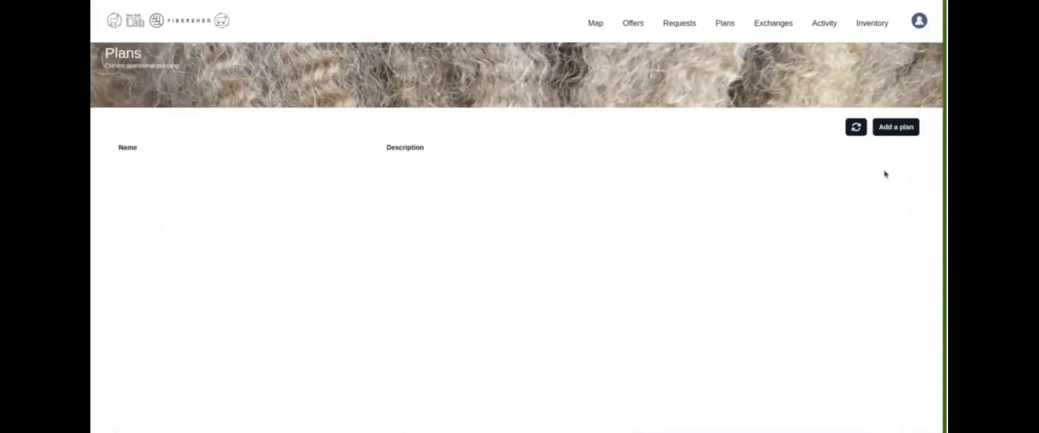
pyautogui.click(895, 129)
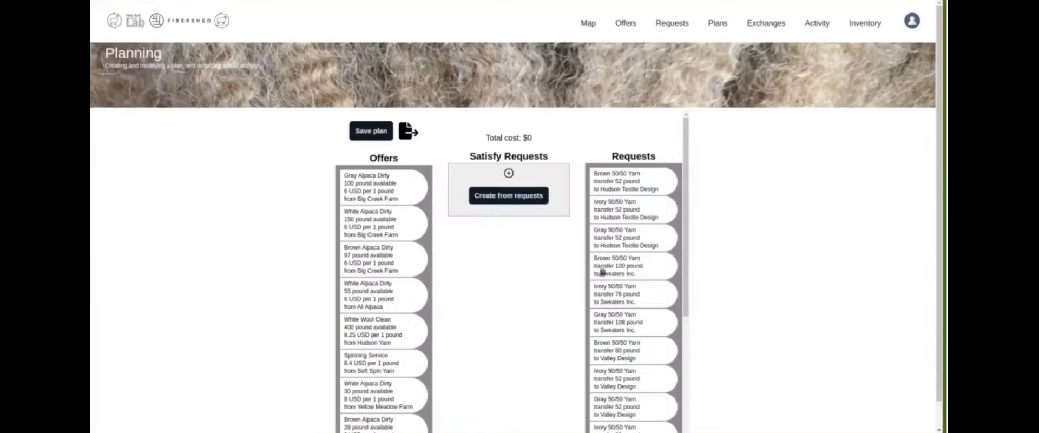
pyautogui.click(522, 200)
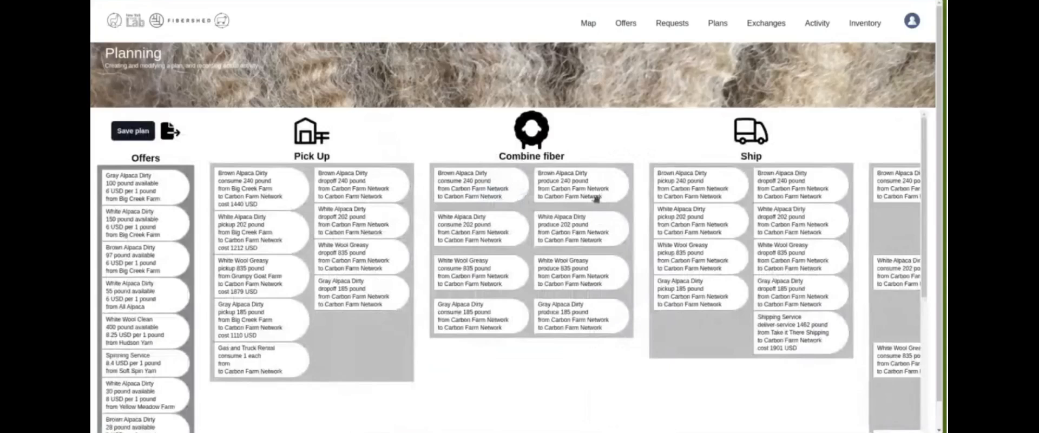
# Examine the generated plan's stages from Pick Up through to Satisfy Requests and its total cost, and return to its start
pyautogui.moveTo(855, 131); pyautogui.dragTo(108, 178)
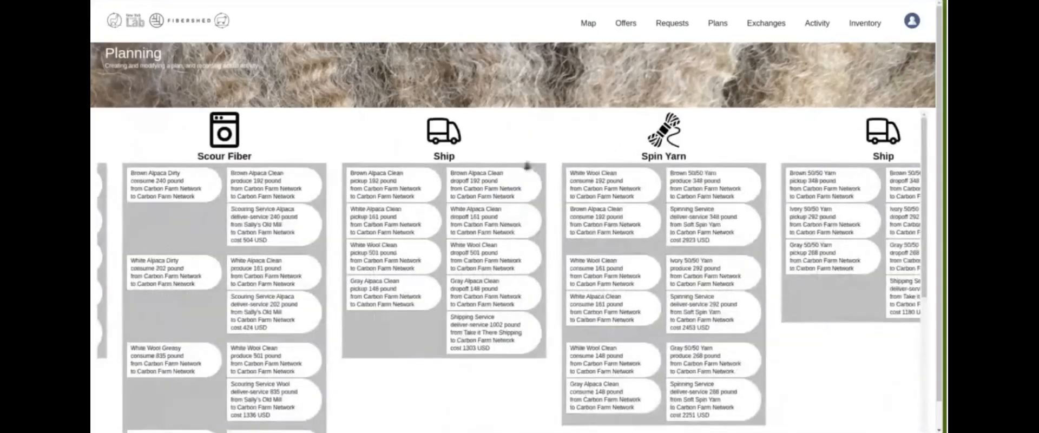
pyautogui.moveTo(781, 141); pyautogui.dragTo(467, 179)
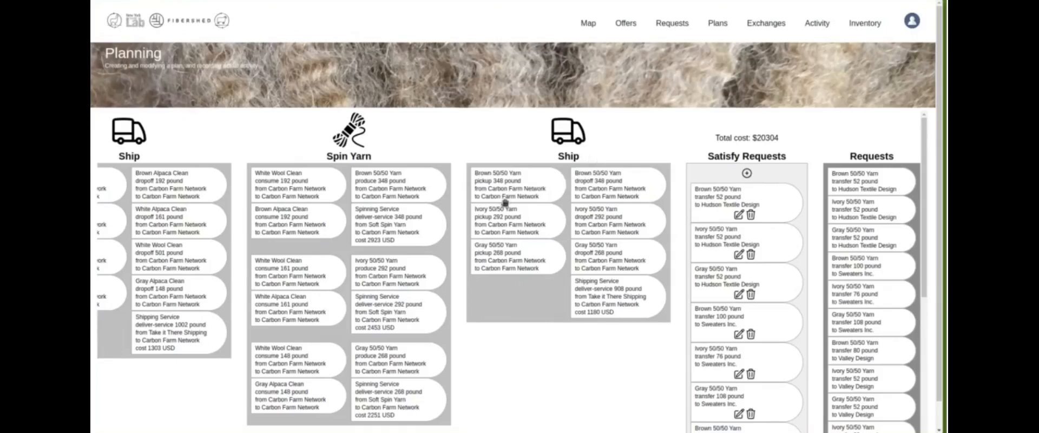
pyautogui.moveTo(288, 148); pyautogui.dragTo(493, 171)
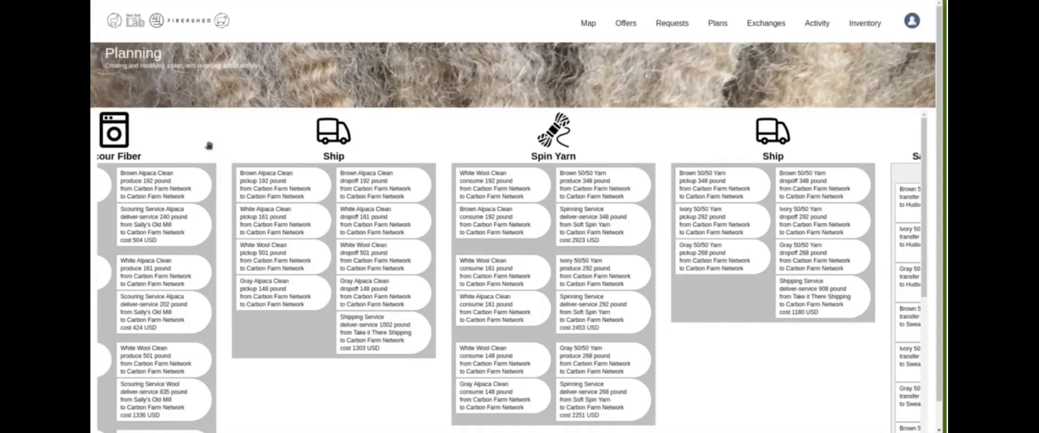
pyautogui.moveTo(210, 146); pyautogui.dragTo(674, 179)
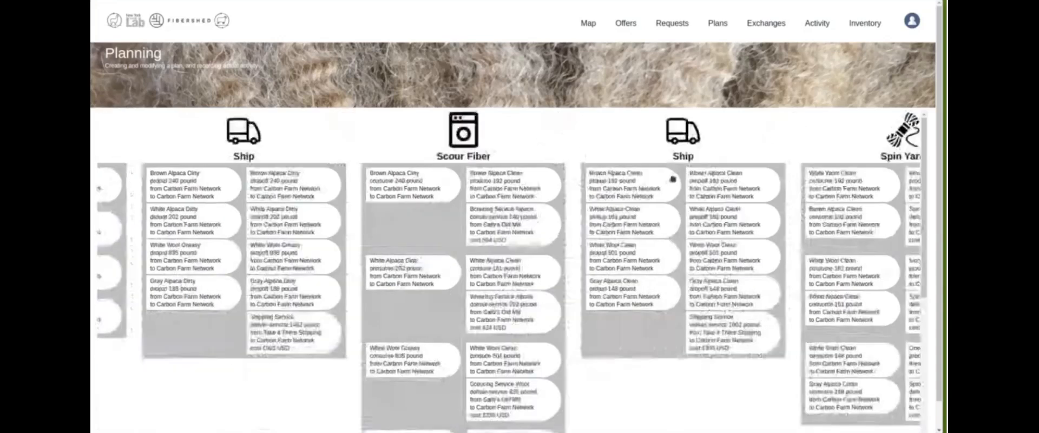
pyautogui.moveTo(255, 135); pyautogui.dragTo(729, 160)
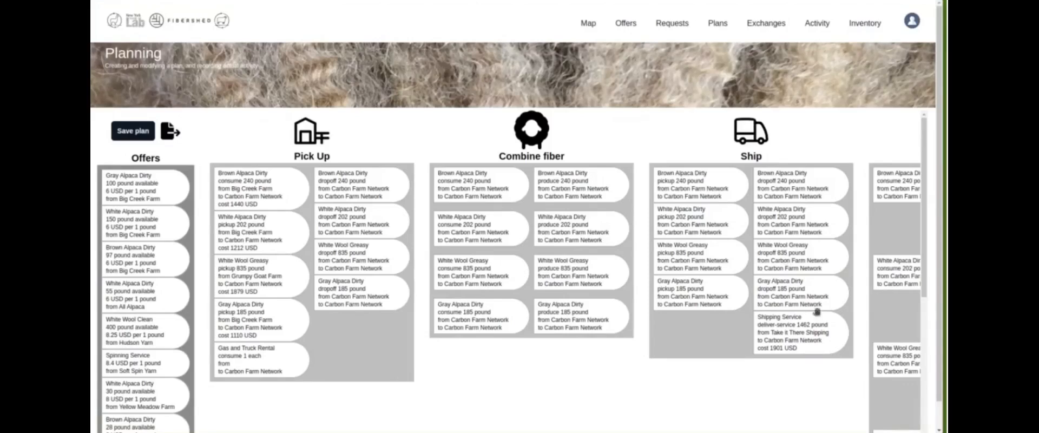
# Review the plan's shipping, scouring and spinning commitments forward to the satisfied requests and back to the pickup stage
pyautogui.moveTo(836, 157); pyautogui.dragTo(256, 214)
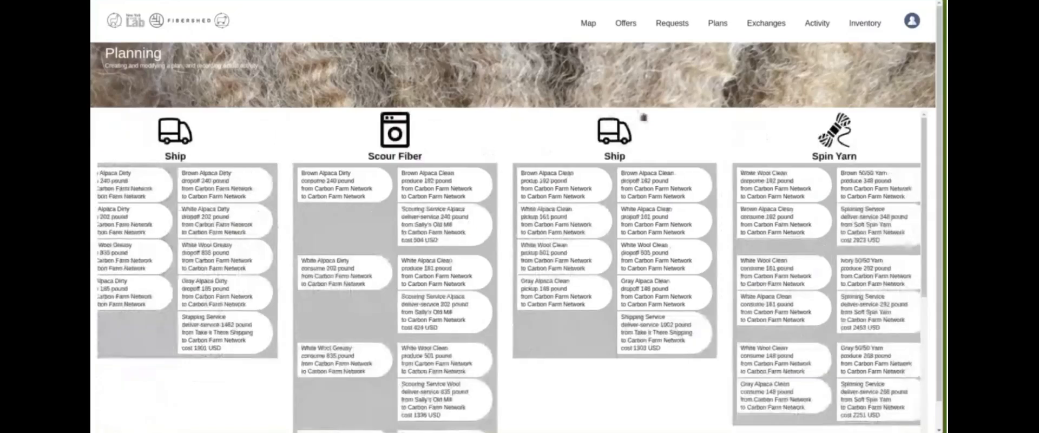
pyautogui.moveTo(693, 132); pyautogui.dragTo(325, 182)
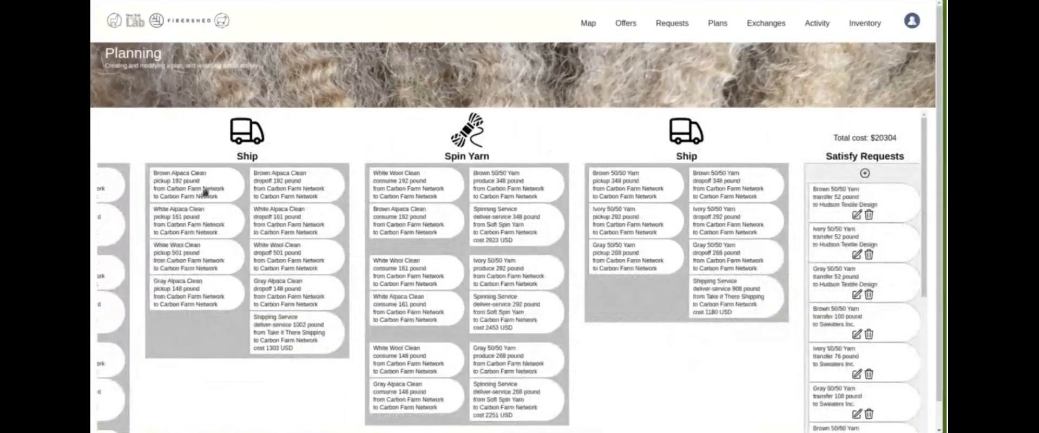
pyautogui.moveTo(206, 192); pyautogui.dragTo(545, 140)
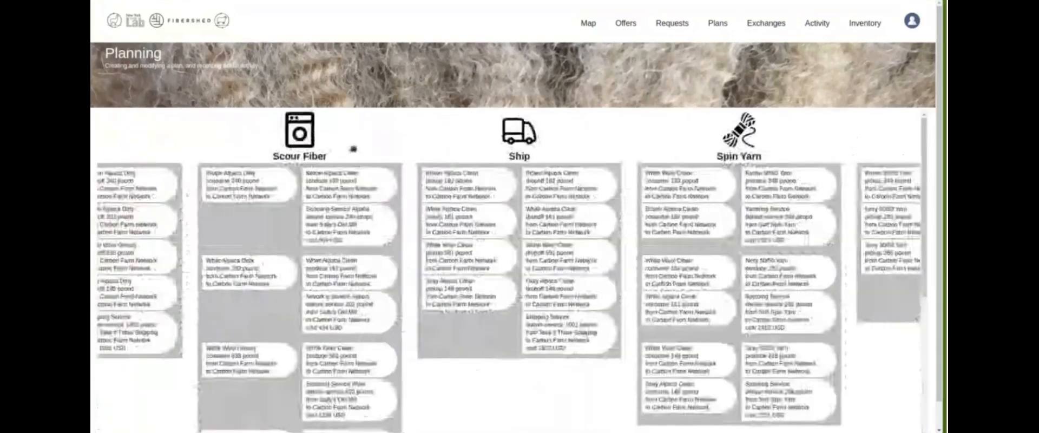
pyautogui.moveTo(352, 150); pyautogui.dragTo(633, 185)
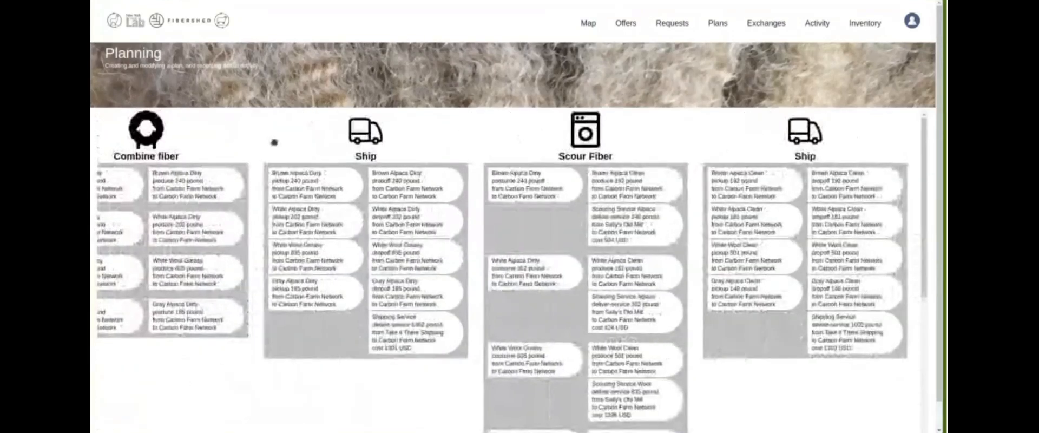
pyautogui.moveTo(274, 143); pyautogui.dragTo(548, 181)
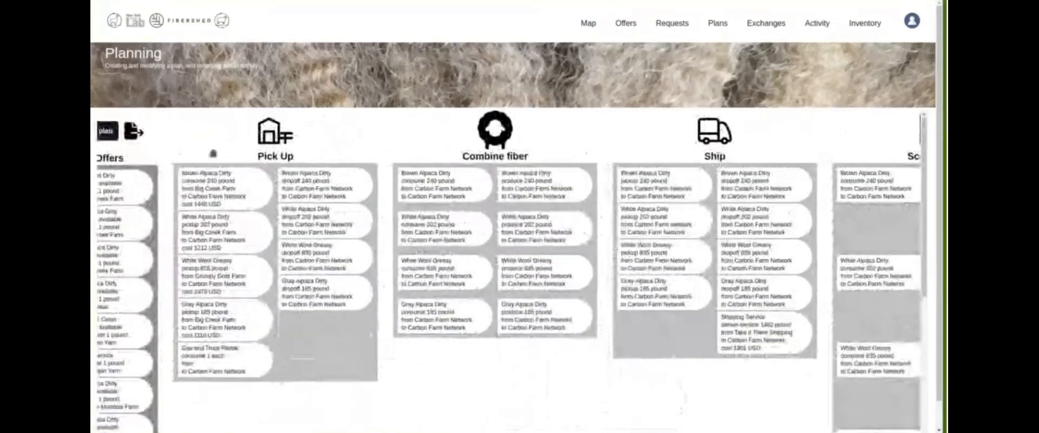
pyautogui.moveTo(249, 151); pyautogui.dragTo(285, 155)
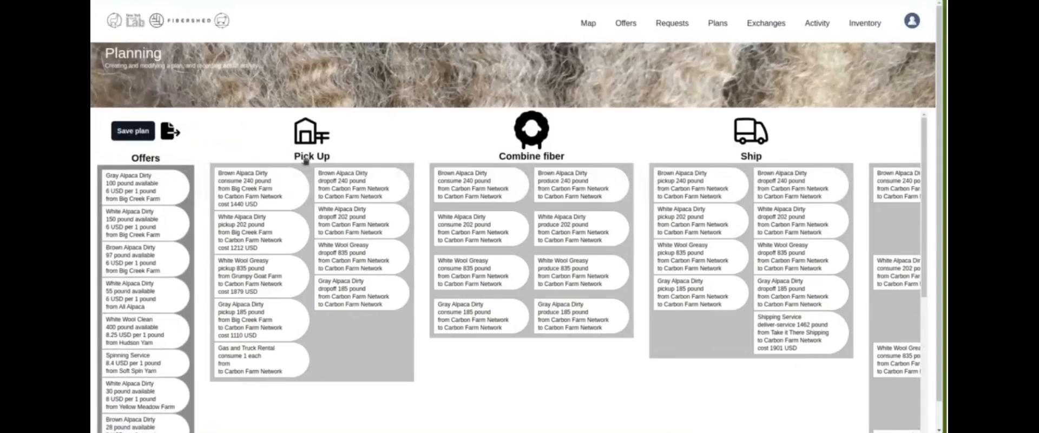
# Trace the plan once more from Pick Up to the Requests column and back to the offers
pyautogui.moveTo(623, 144); pyautogui.dragTo(102, 154)
pyautogui.moveTo(542, 125); pyautogui.dragTo(113, 162)
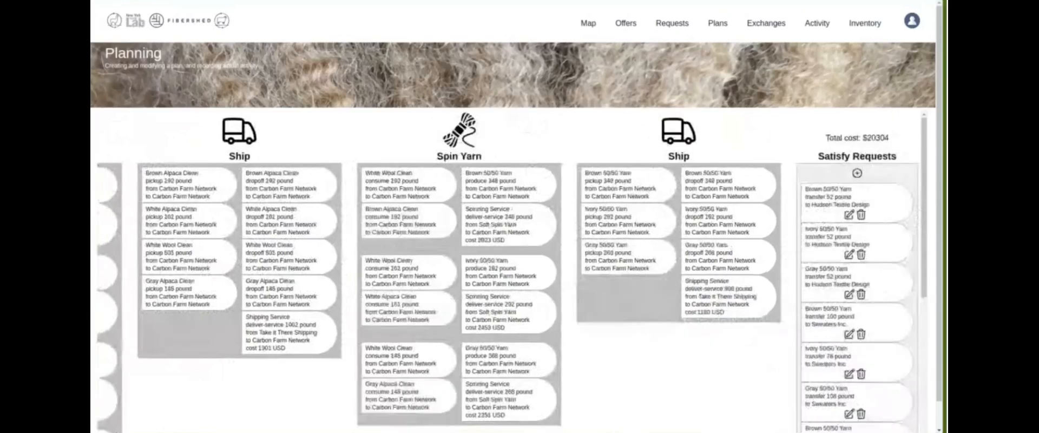
pyautogui.moveTo(561, 155); pyautogui.dragTo(434, 191)
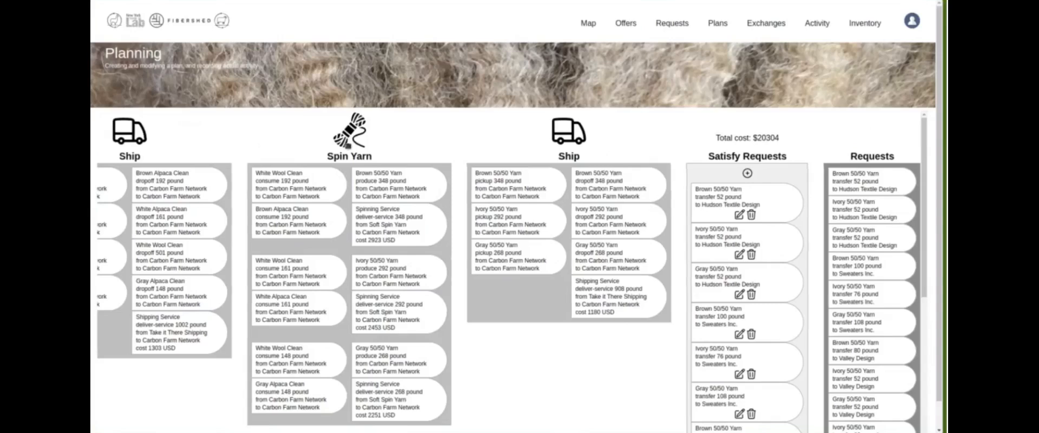
pyautogui.hscroll(-10, 552, 192)
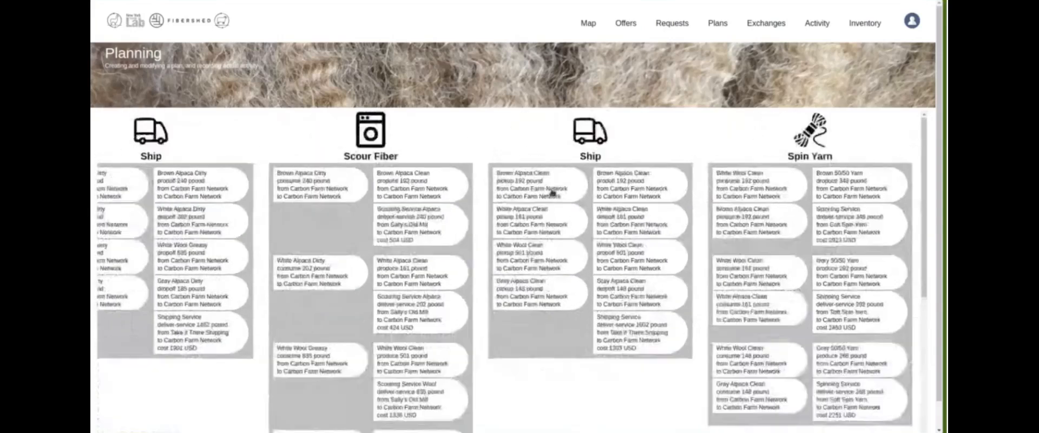
pyautogui.hscroll(-5, 318, 146)
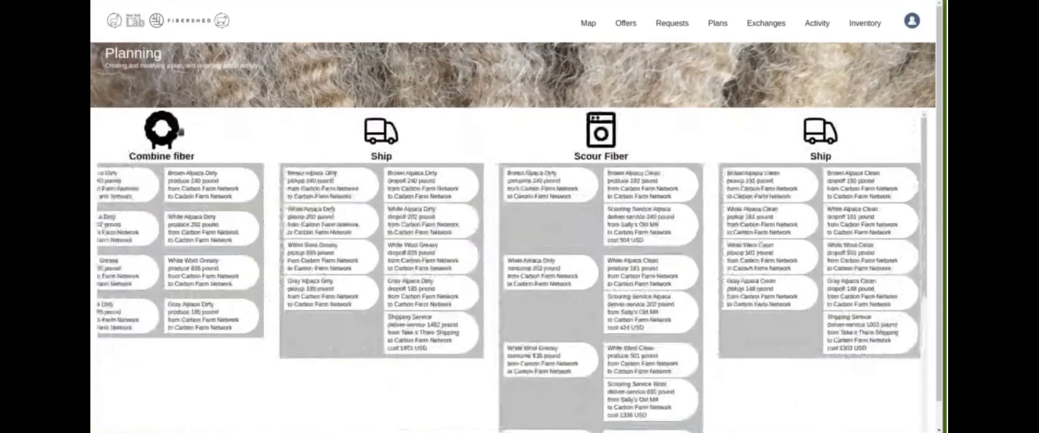
pyautogui.hscroll(-8, 195, 127)
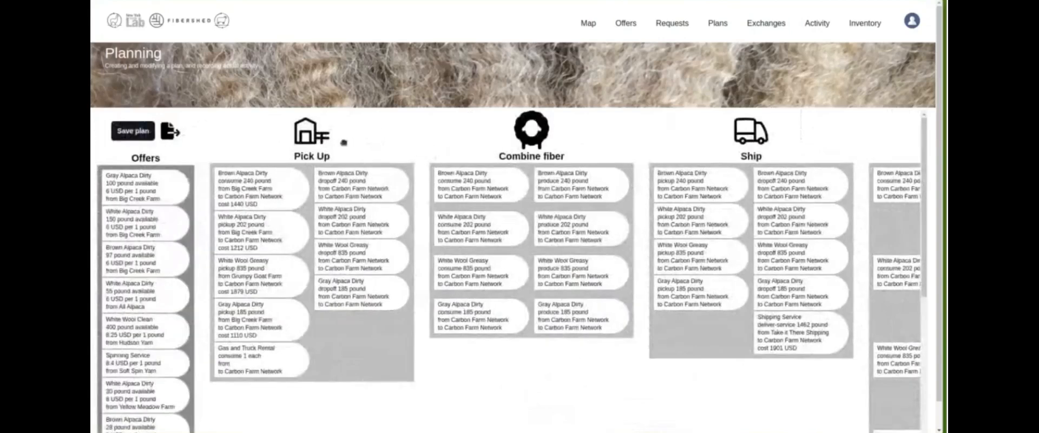
# Start a new commitment in the Satisfy Requests stage with Carbon Farm Network as both provider and receiver
pyautogui.hscroll(6, 343, 143)
pyautogui.hscroll(10, 593, 132)
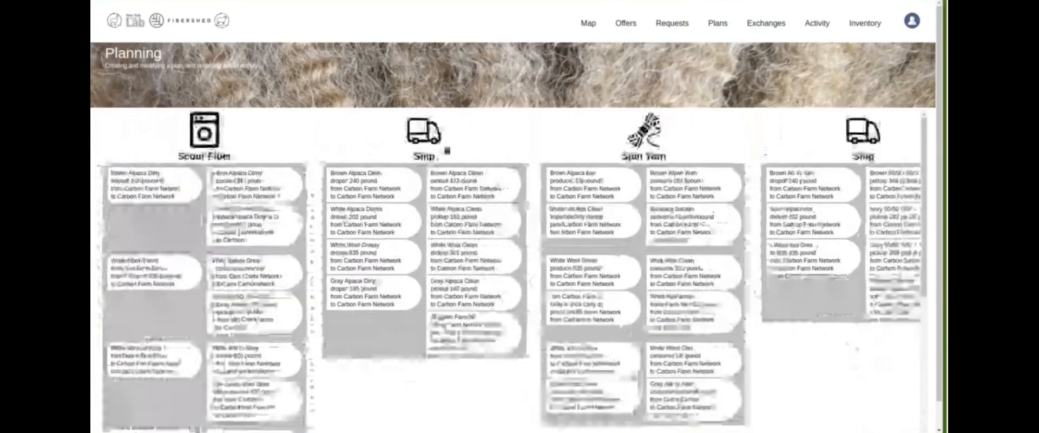
pyautogui.hscroll(6, 515, 143)
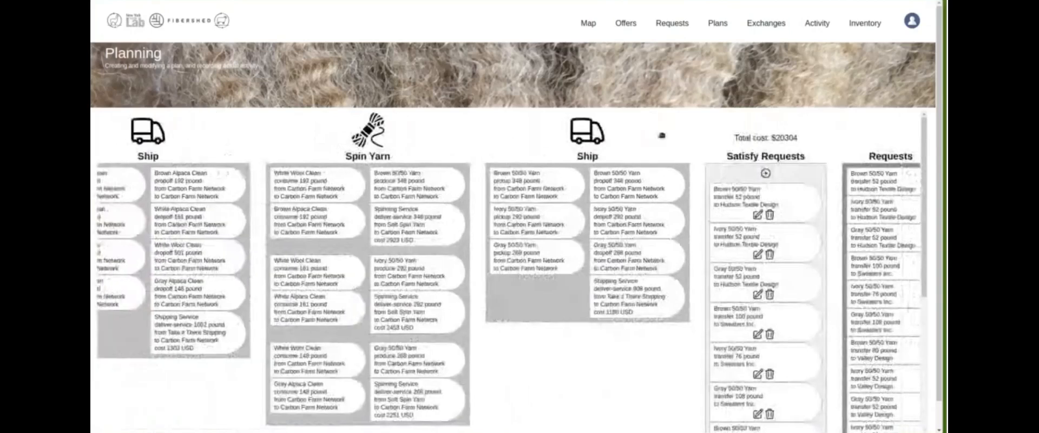
pyautogui.moveTo(662, 135); pyautogui.dragTo(503, 168)
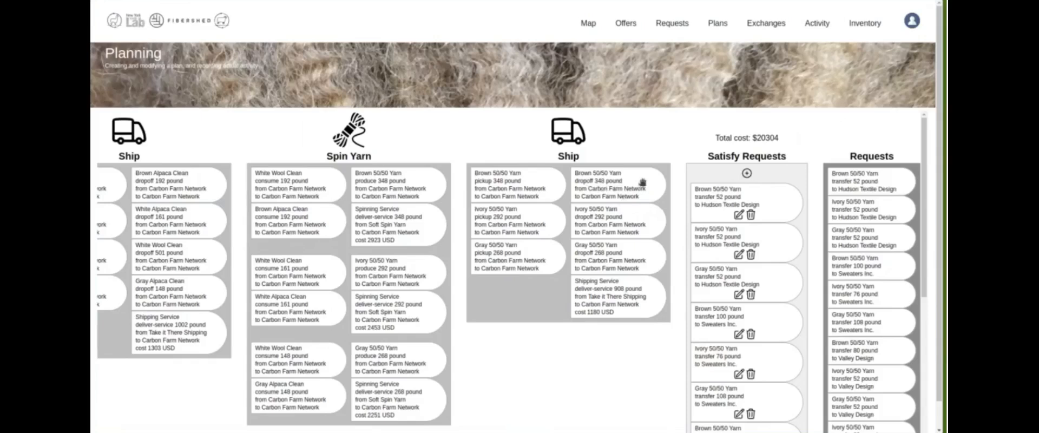
pyautogui.click(746, 175)
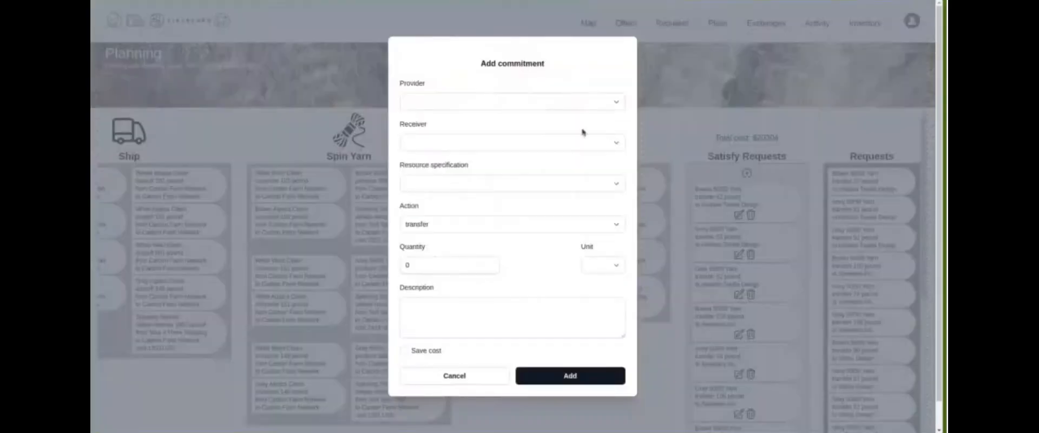
pyautogui.click(548, 102)
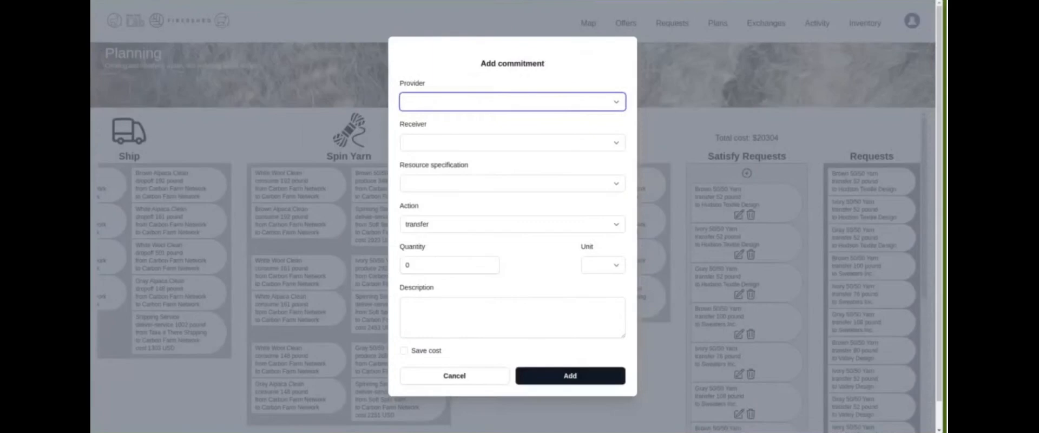
pyautogui.click(503, 114)
pyautogui.click(514, 148)
pyautogui.click(512, 158)
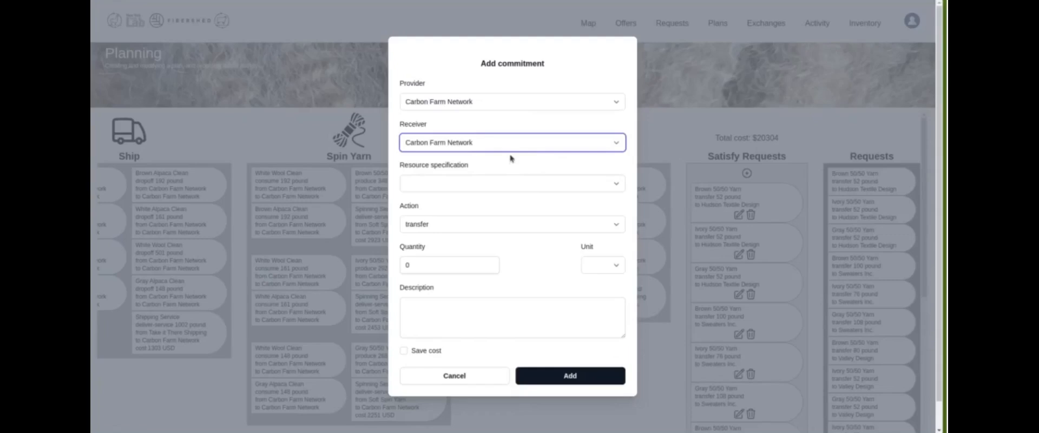
# Set the new commitment to transfer 20 pounds of Brown 50/50 Yarn, add it, and check the Satisfy Requests list
pyautogui.click(509, 191)
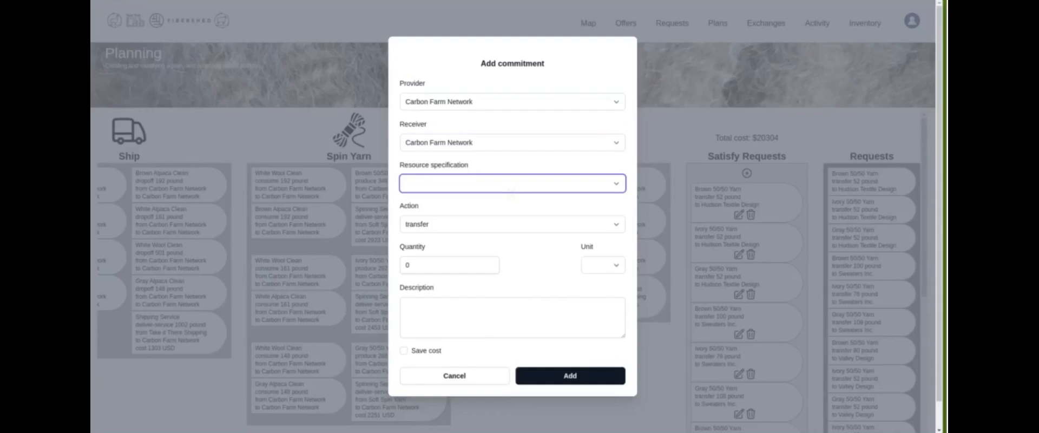
pyautogui.click(486, 325)
pyautogui.click(447, 266)
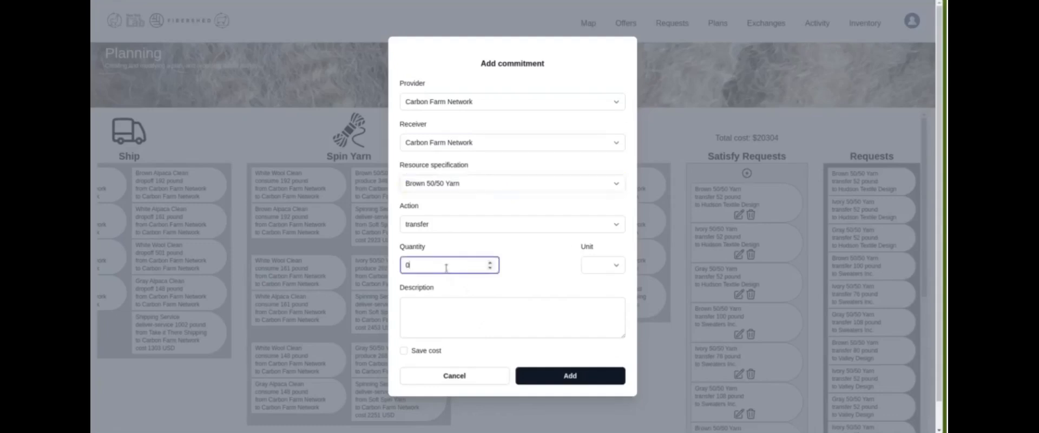
pyautogui.write('20')
pyautogui.click(596, 266)
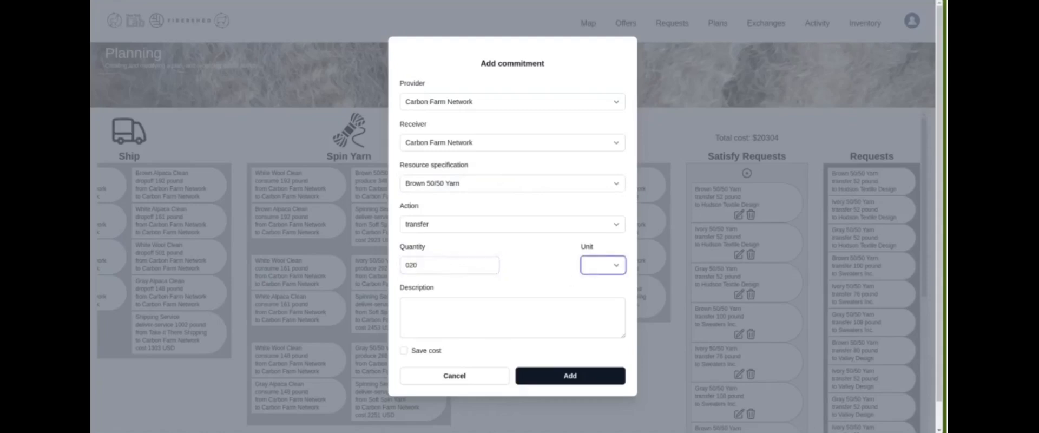
pyautogui.click(596, 290)
pyautogui.click(585, 379)
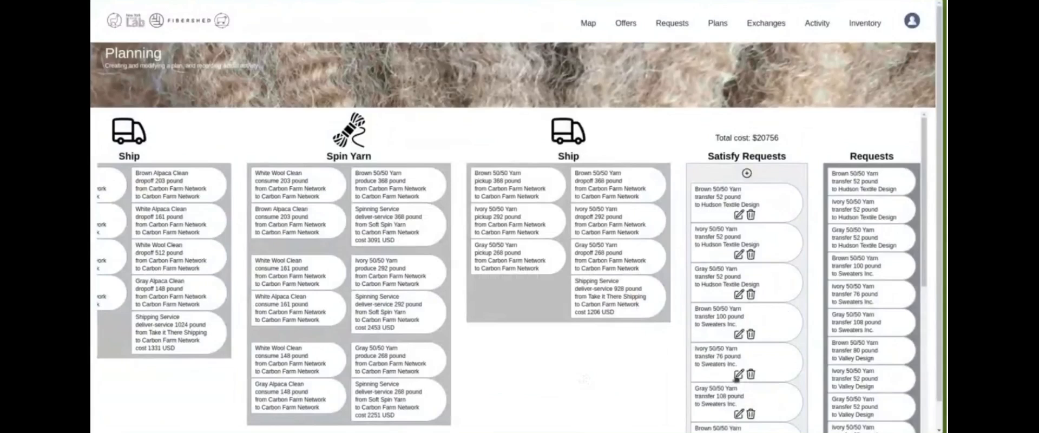
pyautogui.scroll(-6, 735, 357)
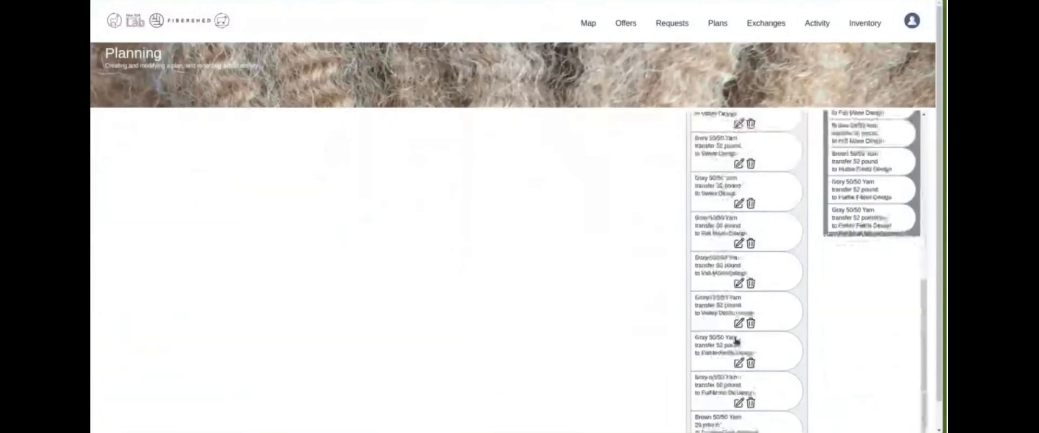
pyautogui.scroll(-1, 779, 329)
pyautogui.scroll(6, 758, 330)
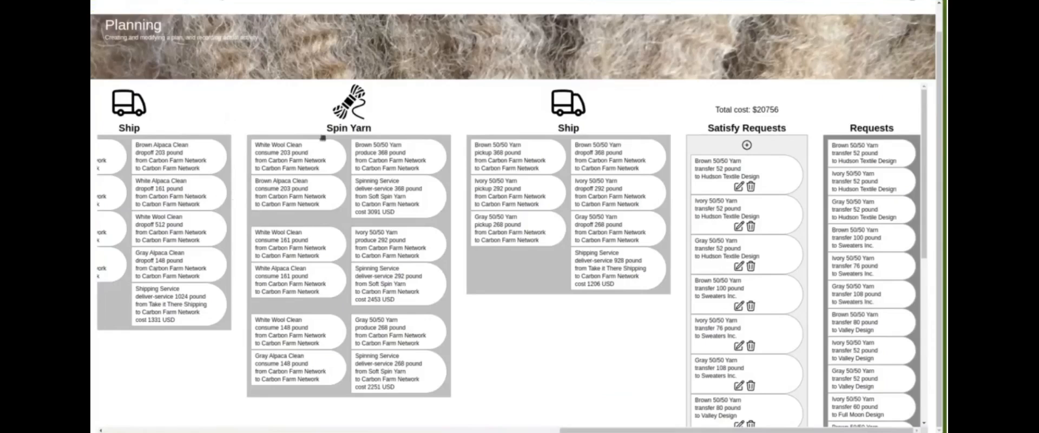
# Save the plan under the name 2025 Season
pyautogui.hscroll(-5, 325, 135)
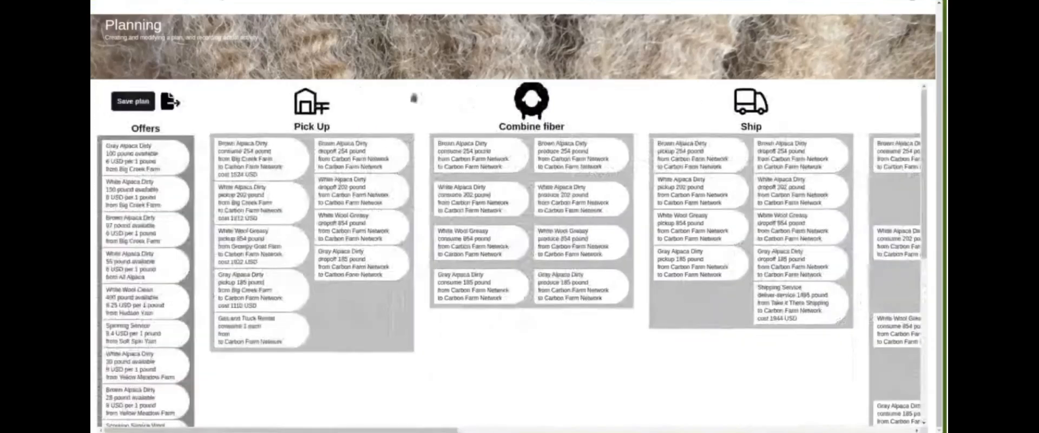
pyautogui.click(149, 103)
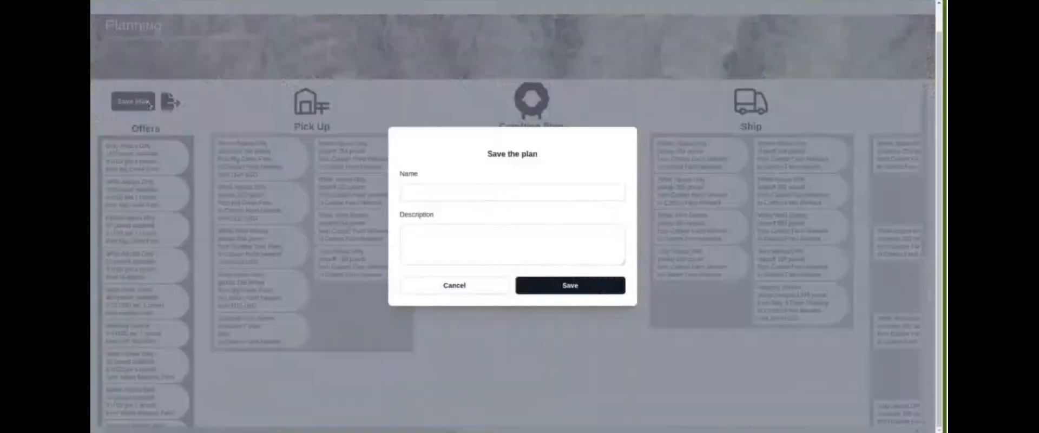
pyautogui.click(437, 193)
pyautogui.write('2025 Sea')
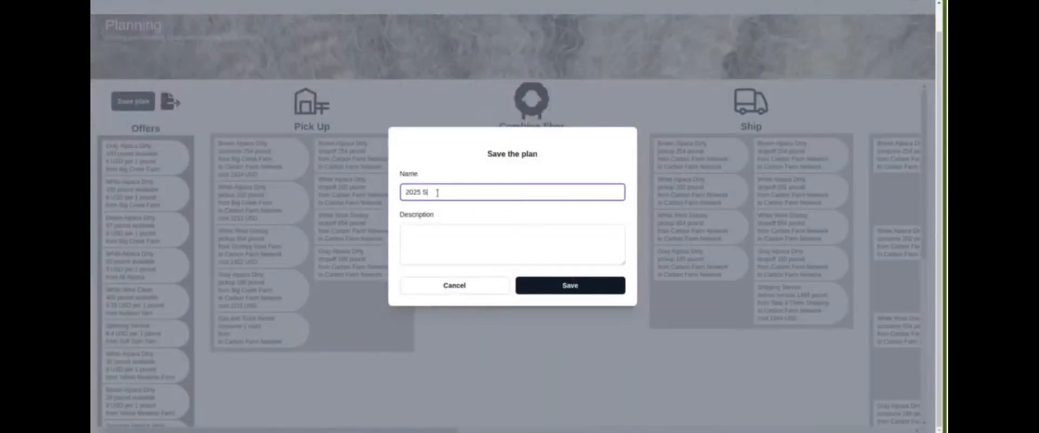
pyautogui.write('son')
pyautogui.click(551, 290)
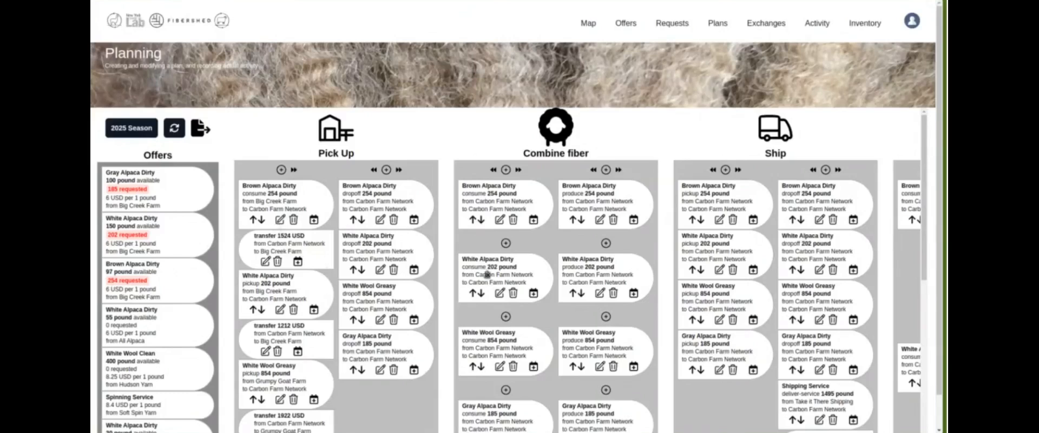
# Move the White Alpaca Dirty pickup from Big Creek Farm above the Brown Alpaca Dirty commitment in the Pick Up stage
pyautogui.scroll(-3, 778, 366)
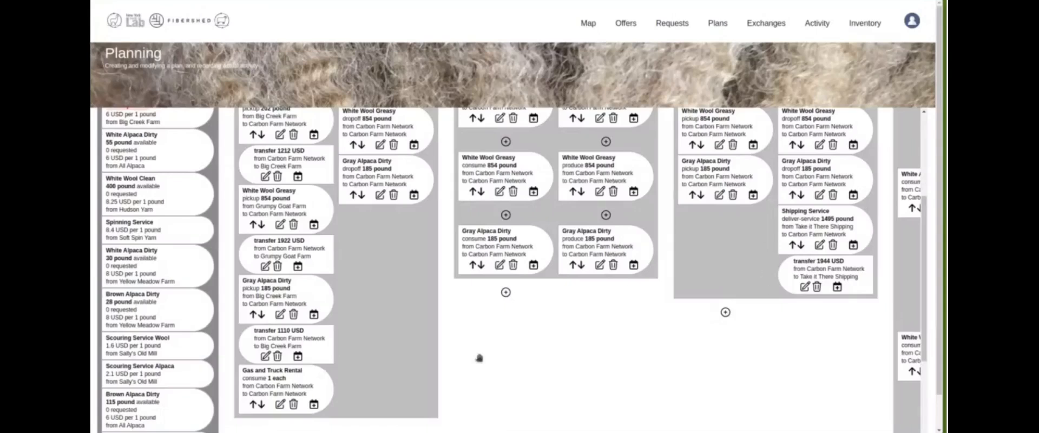
pyautogui.scroll(2, 306, 358)
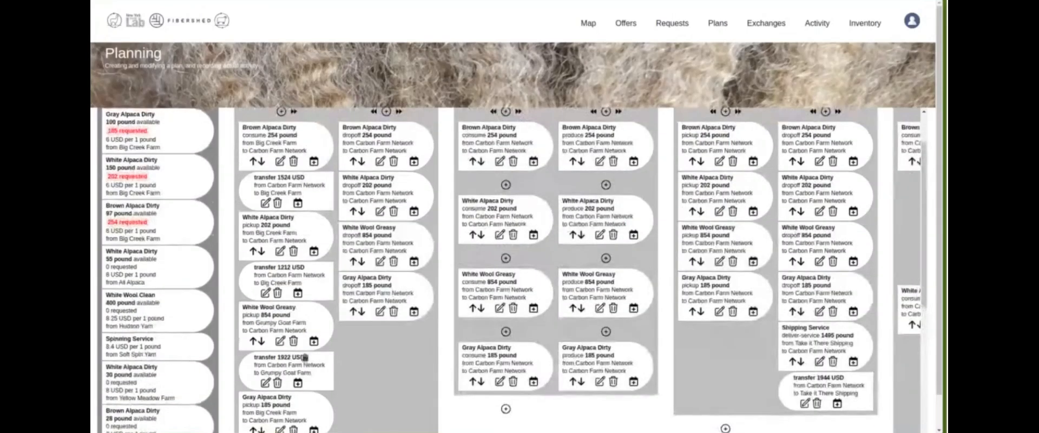
pyautogui.scroll(1, 306, 357)
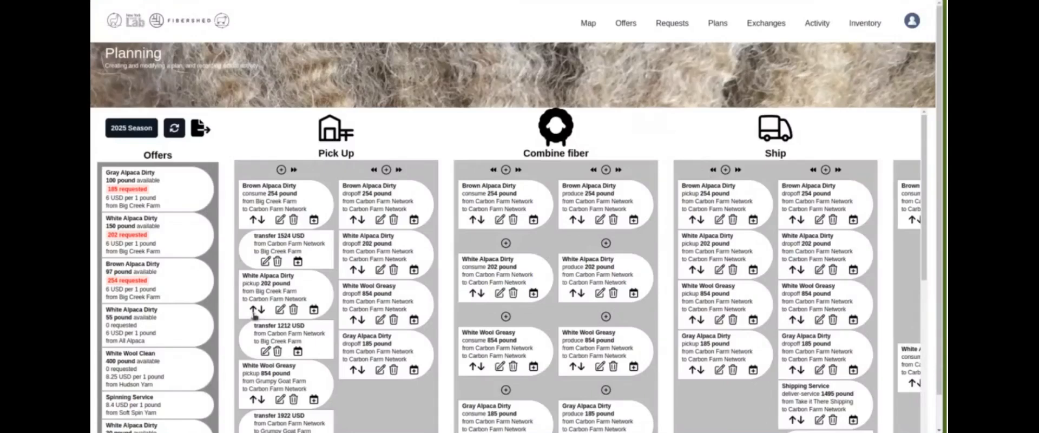
pyautogui.click(252, 310)
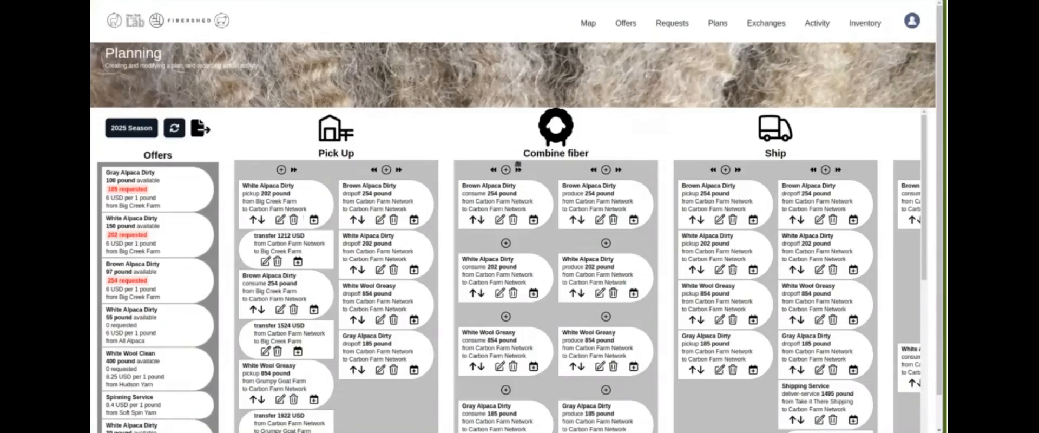
# Examine the Spin Yarn stage's fiber commitments and their available inventory, and return to the Pick Up stage
pyautogui.hscroll(10, 518, 164)
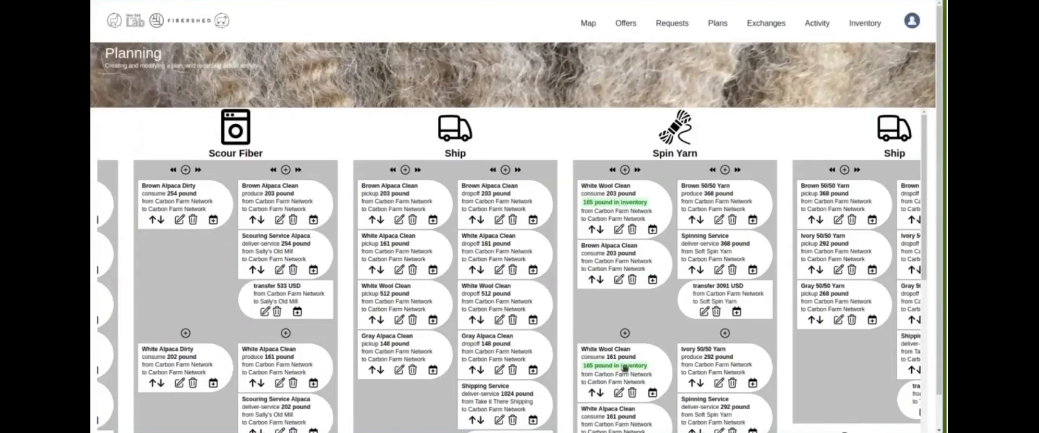
pyautogui.scroll(-4, 623, 363)
pyautogui.scroll(4, 618, 358)
pyautogui.moveTo(169, 138); pyautogui.dragTo(730, 132)
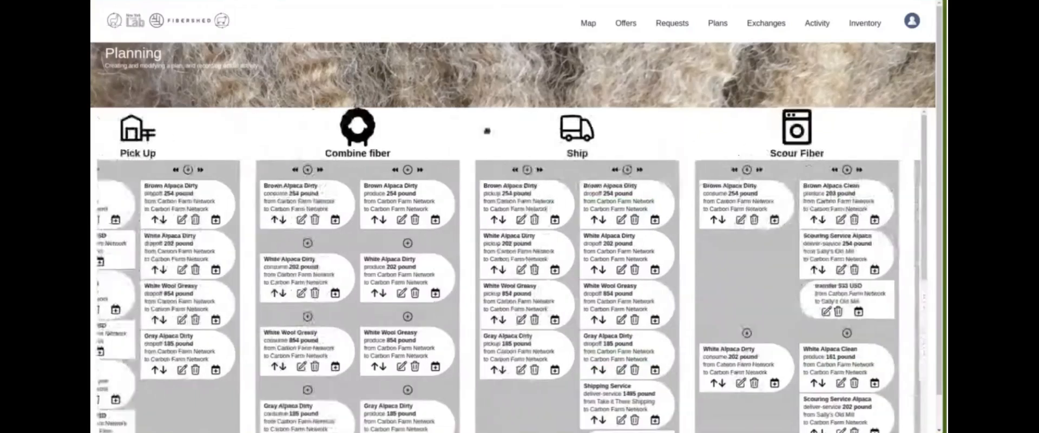
pyautogui.moveTo(173, 139); pyautogui.dragTo(370, 141)
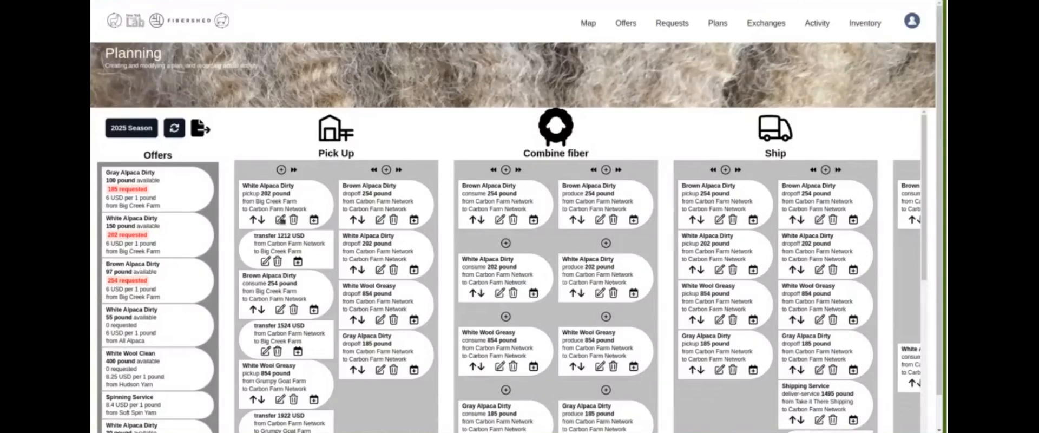
# Set the quantity of Big Creek Farm's White Alpaca Dirty pickup to 150 pounds and save the change
pyautogui.click(281, 219)
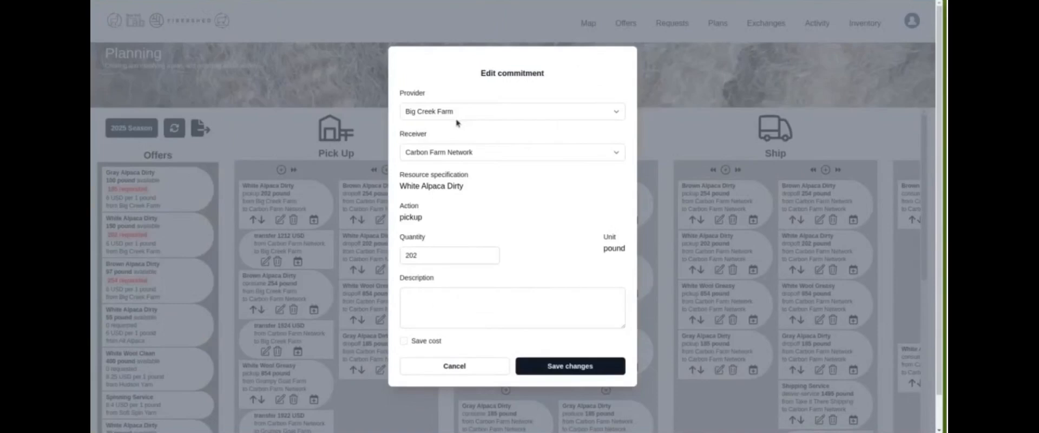
pyautogui.click(449, 255)
pyautogui.hotkey('ctrl', 'a')
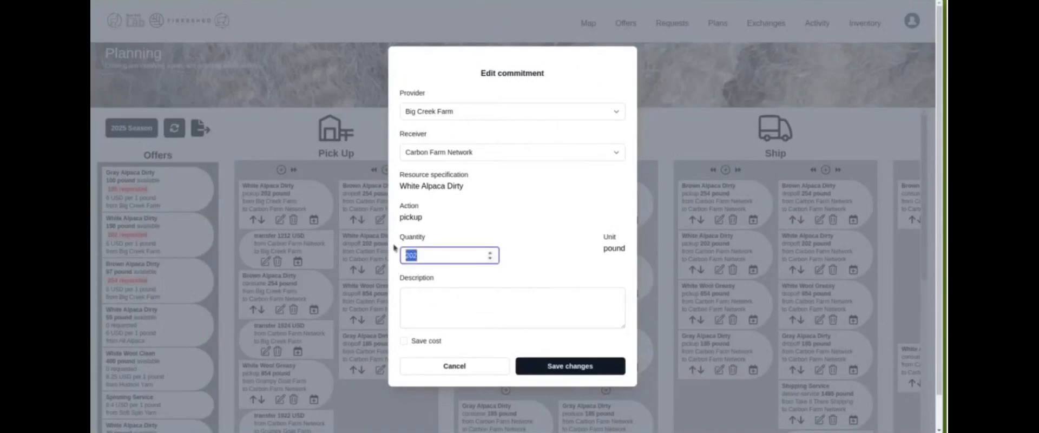
pyautogui.write('150')
pyautogui.click(546, 366)
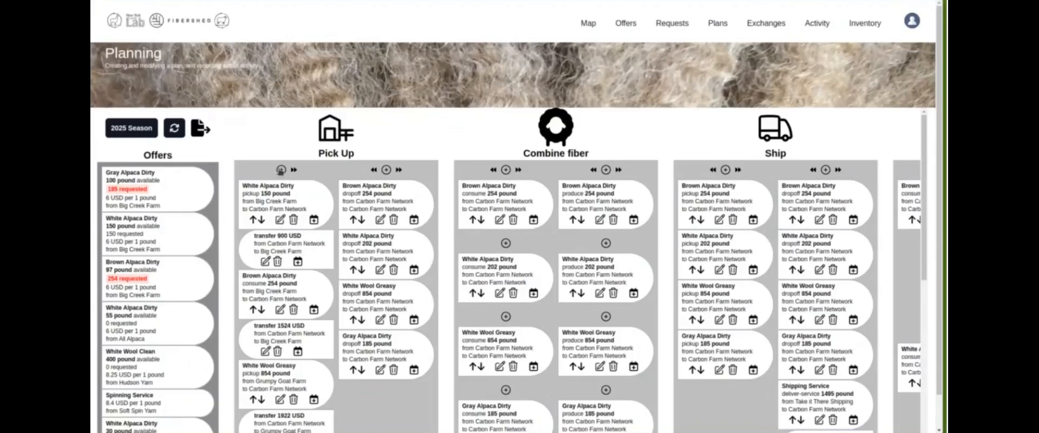
# Start a new pickup commitment in the Pick Up stage with All Alpaca as provider and Carbon Farm Network as receiver
pyautogui.click(280, 170)
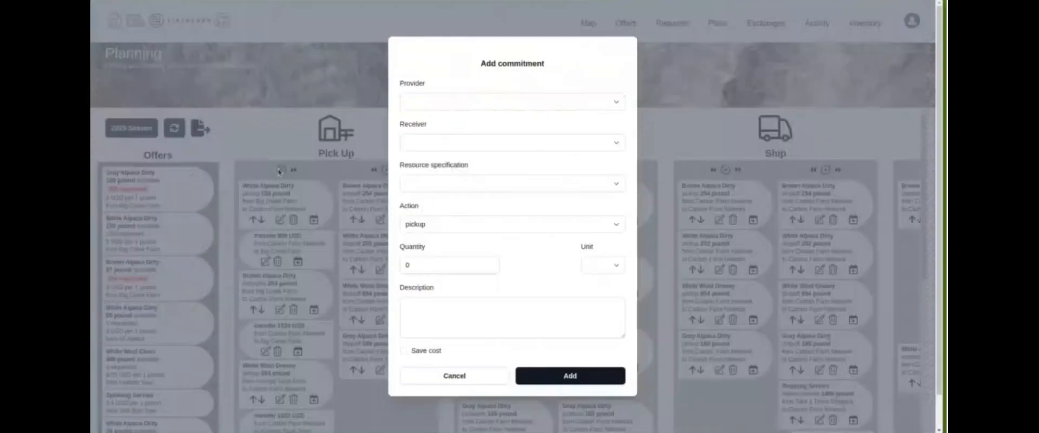
pyautogui.click(459, 105)
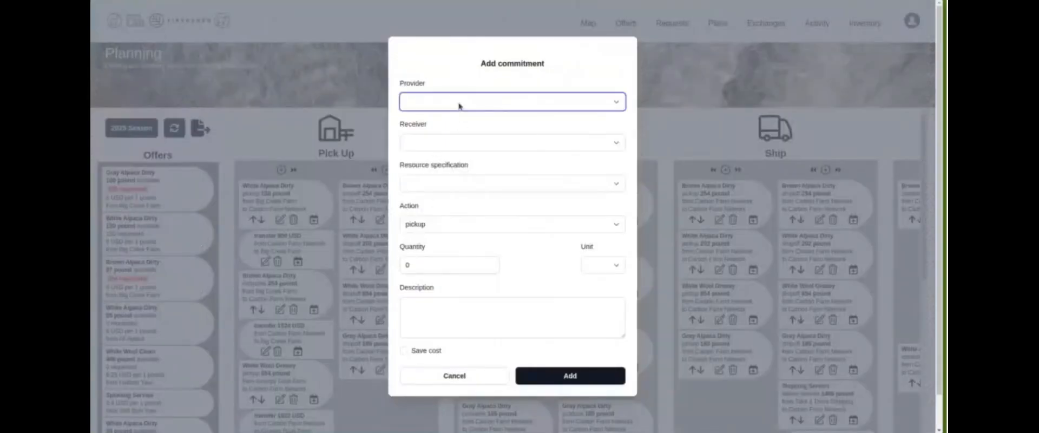
pyautogui.click(469, 218)
pyautogui.click(463, 144)
pyautogui.click(464, 156)
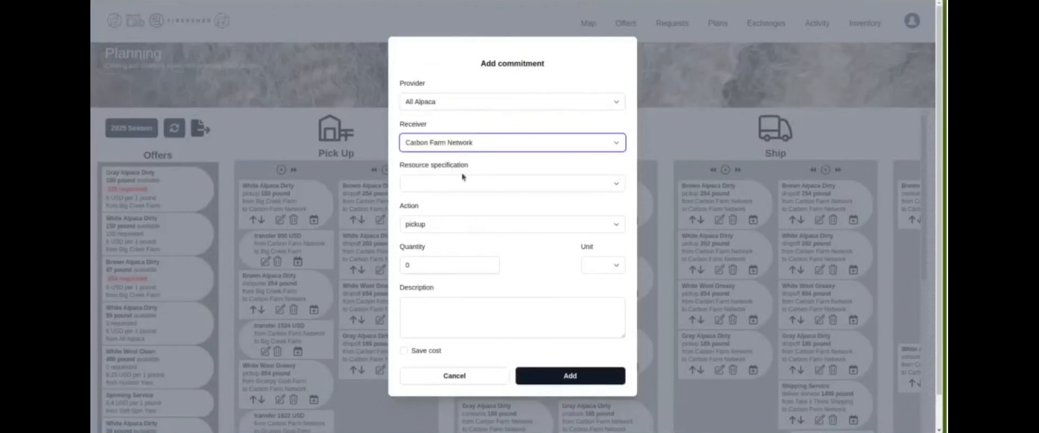
# Set the new pickup to 55 pounds of White Alpaca Dirty, add it, and check it in the Pick Up stage
pyautogui.click(460, 184)
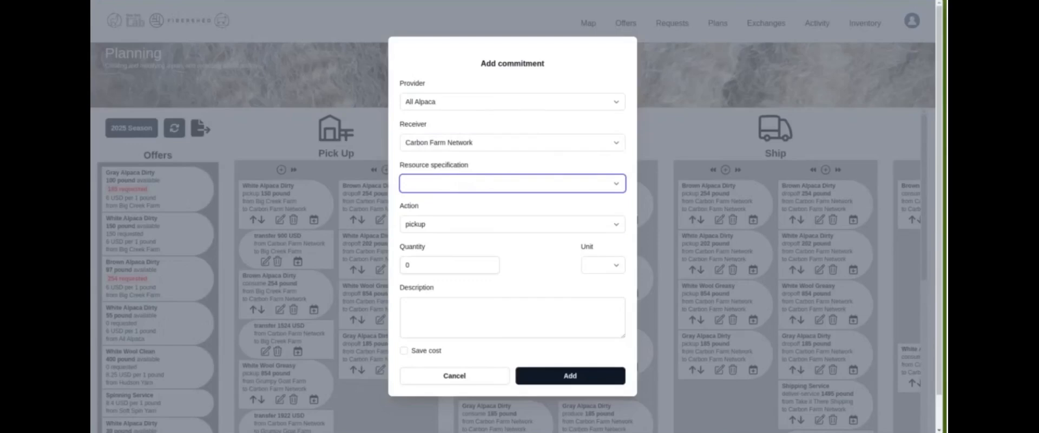
pyautogui.click(469, 233)
pyautogui.click(443, 267)
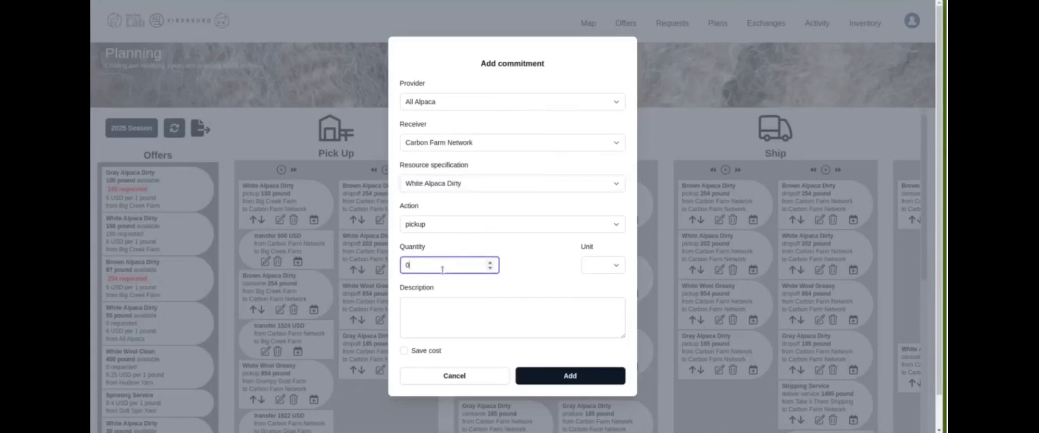
pyautogui.write('55')
pyautogui.click(606, 273)
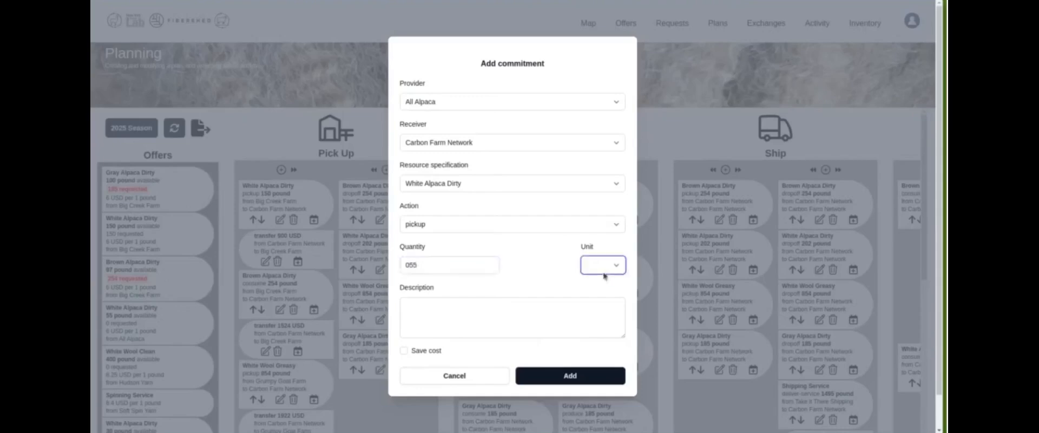
pyautogui.click(598, 293)
pyautogui.click(538, 376)
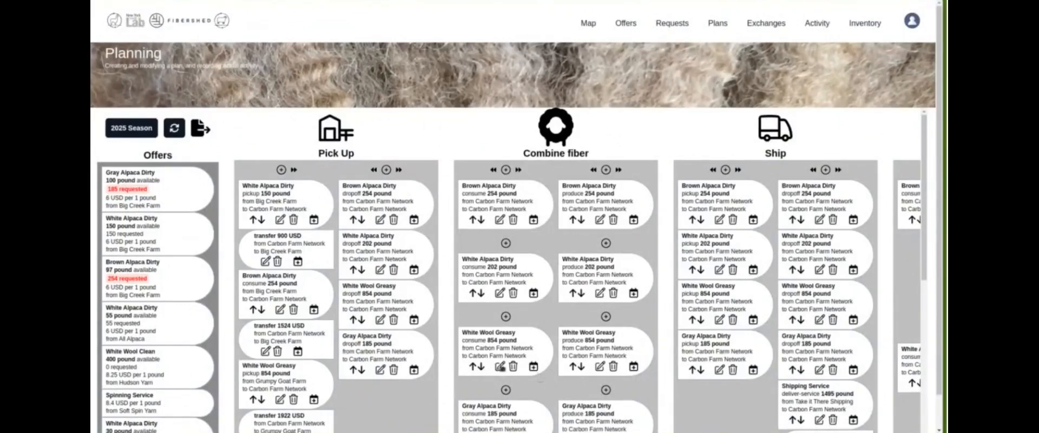
pyautogui.scroll(-10, 331, 323)
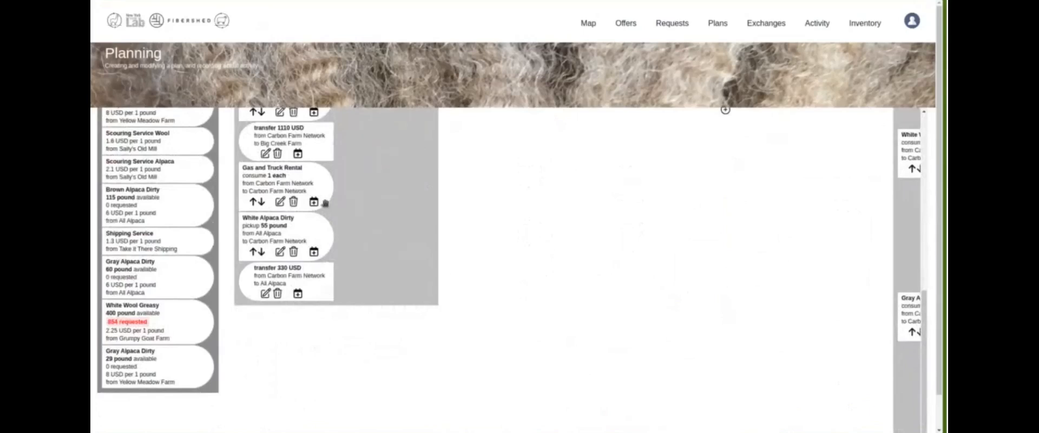
pyautogui.scroll(1, 562, 239)
pyautogui.scroll(4, 562, 240)
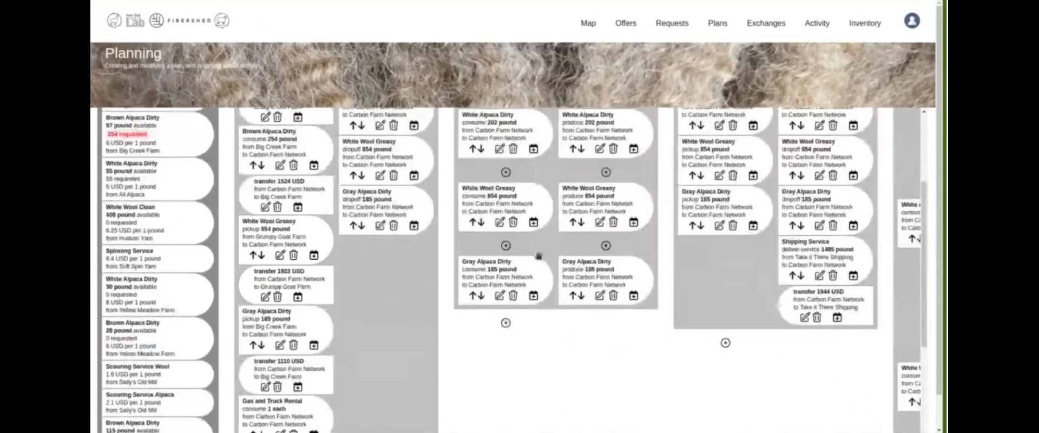
# Set the quantity of White Wool Clean produced in the Scour Fiber stage to 420 pounds and save the change
pyautogui.scroll(3, 538, 255)
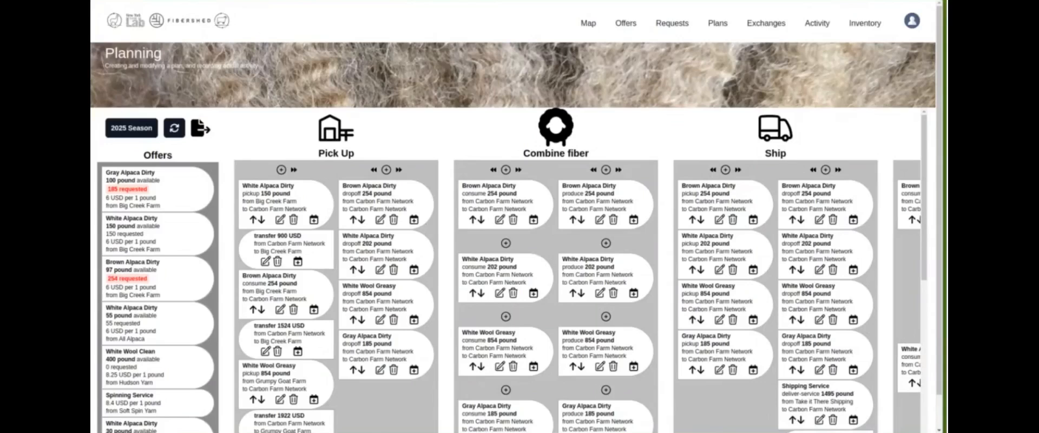
pyautogui.moveTo(633, 143); pyautogui.dragTo(204, 181)
pyautogui.moveTo(661, 125); pyautogui.dragTo(433, 202)
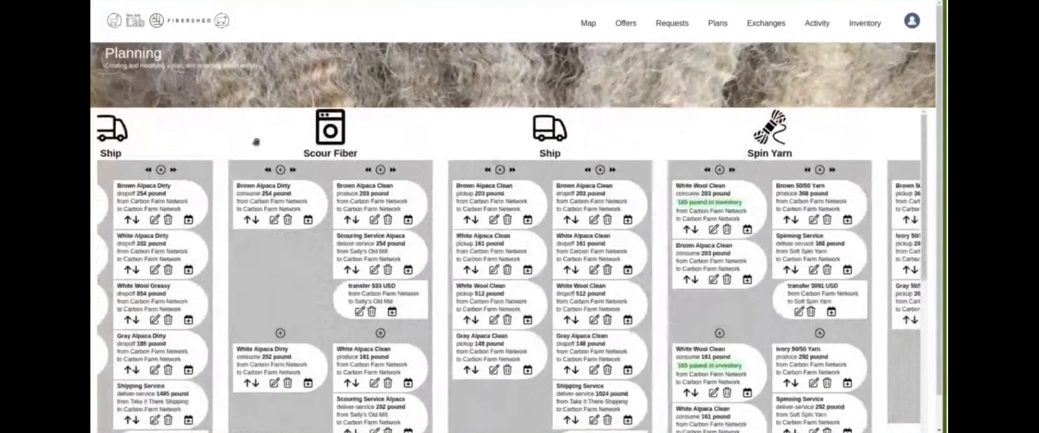
pyautogui.moveTo(219, 137); pyautogui.dragTo(453, 193)
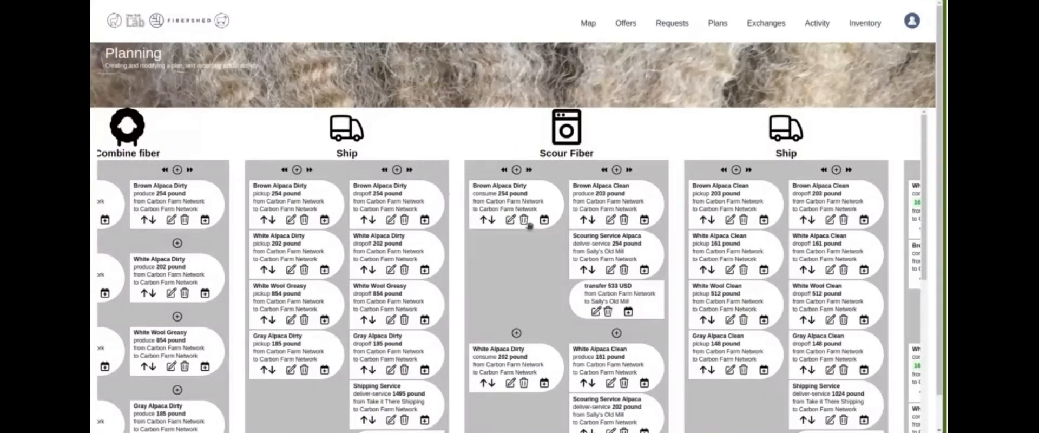
pyautogui.scroll(-5, 527, 225)
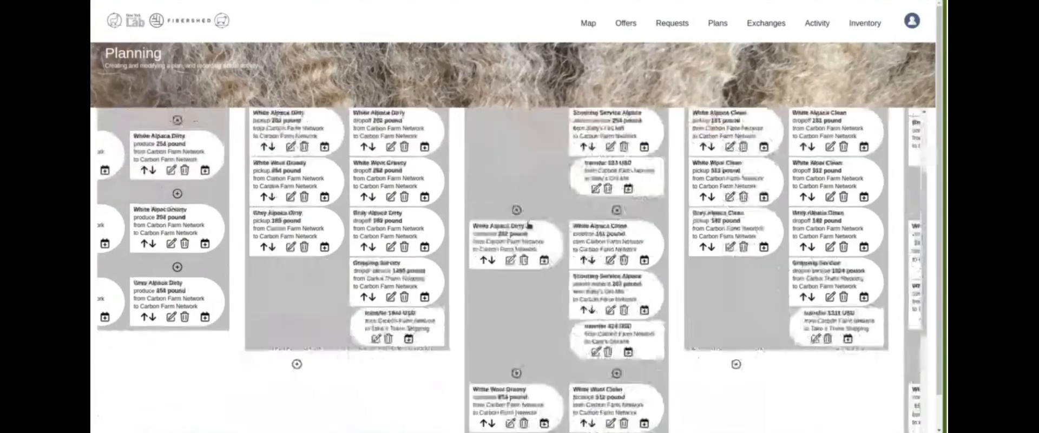
pyautogui.scroll(-3, 523, 224)
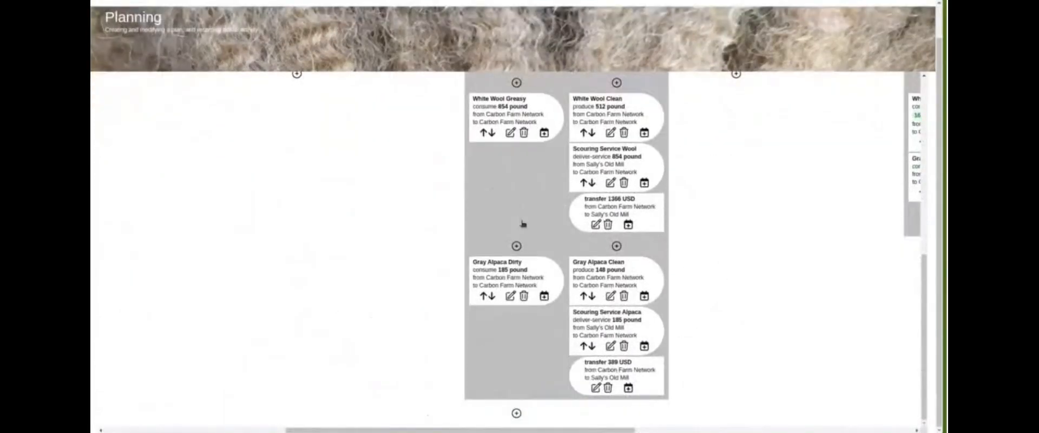
pyautogui.scroll(2, 523, 224)
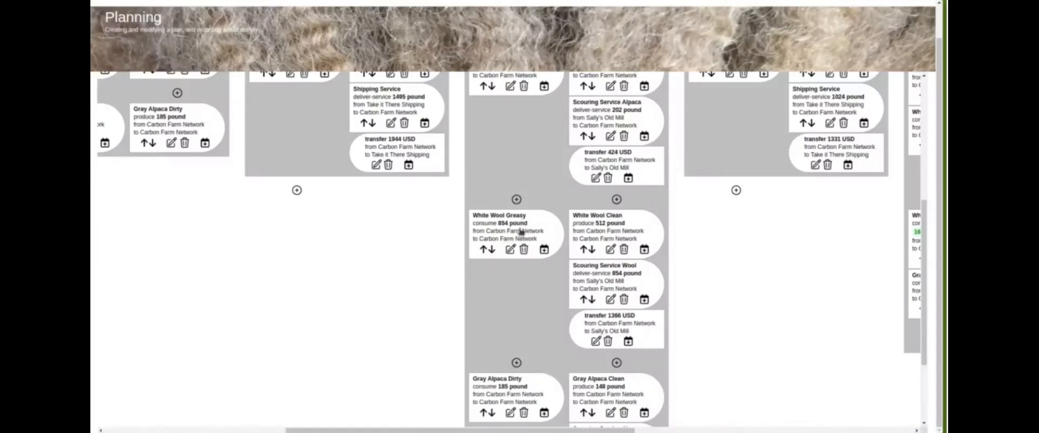
pyautogui.click(607, 251)
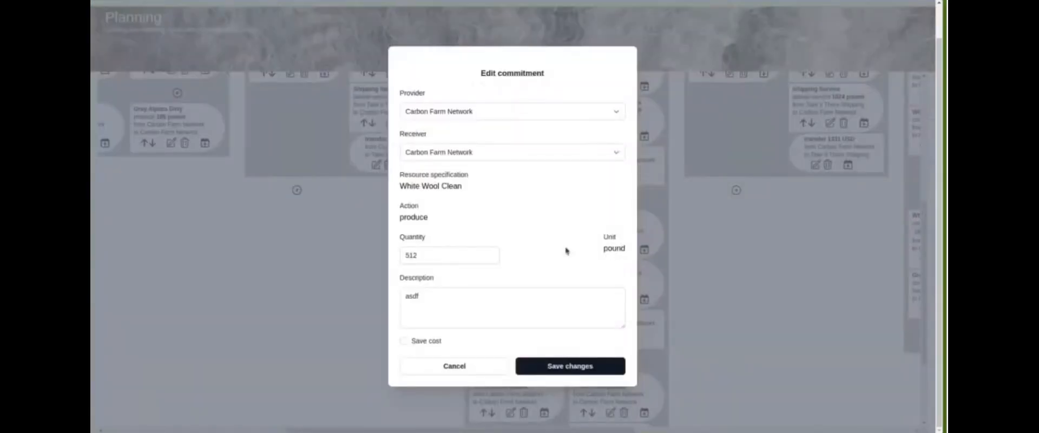
pyautogui.moveTo(427, 252); pyautogui.dragTo(383, 260)
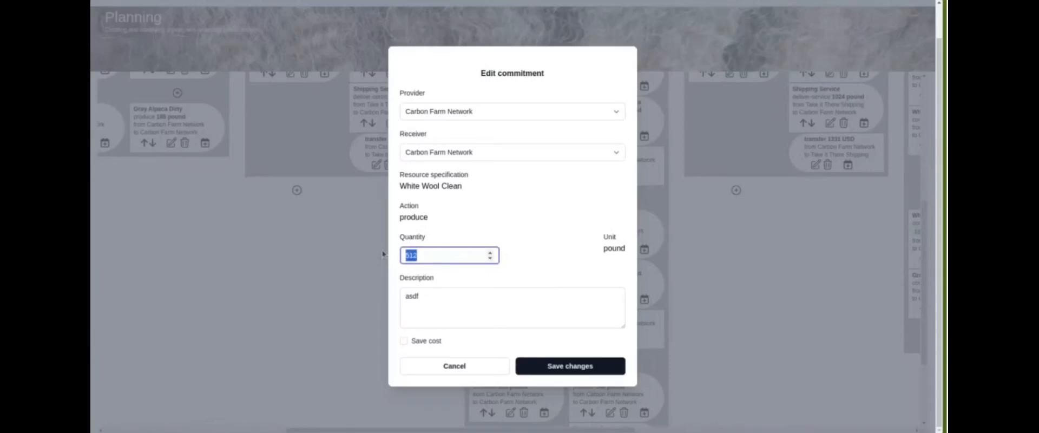
pyautogui.write('420')
pyautogui.click(584, 367)
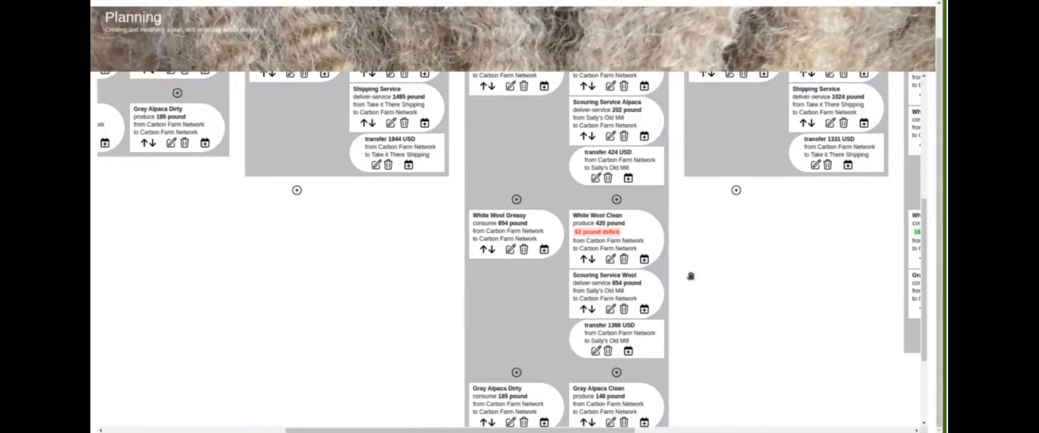
# Compare the White Wool Clean output of the Scour Fiber stage with the commitments in the following Ship and Spin Yarn stages
pyautogui.scroll(1, 690, 276)
pyautogui.scroll(1, 690, 276)
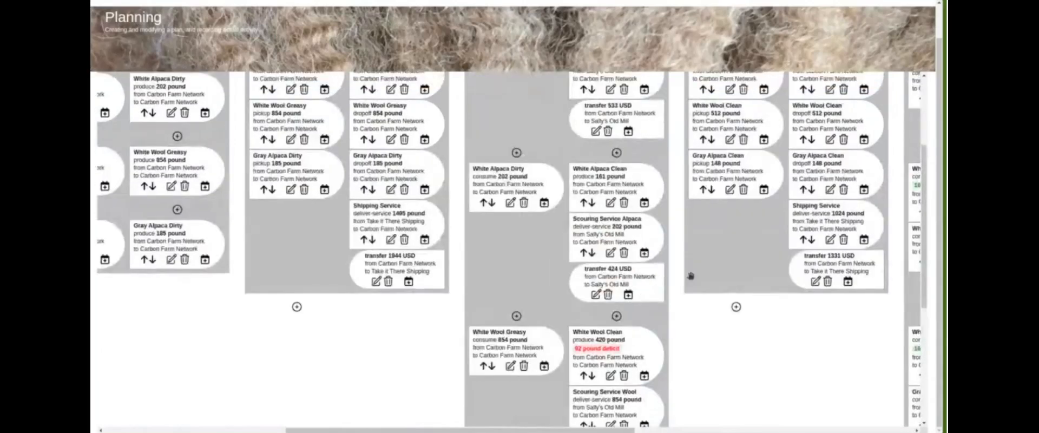
pyautogui.scroll(3, 690, 276)
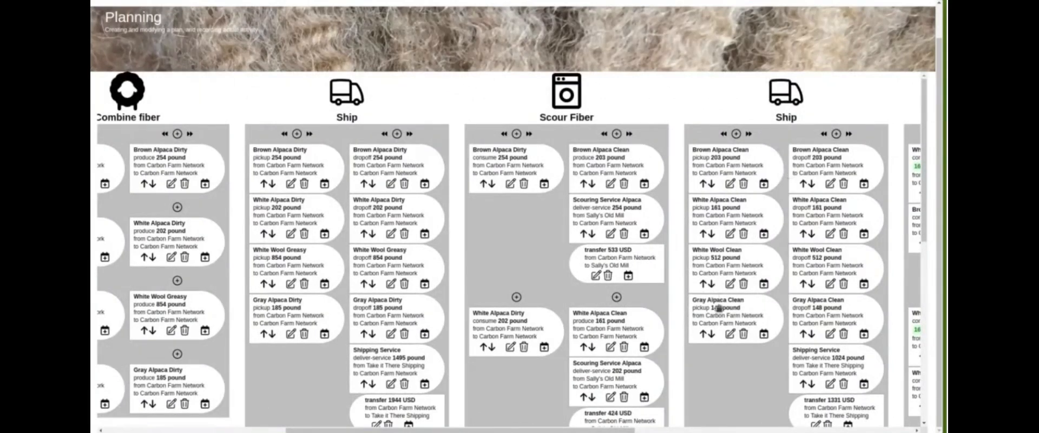
pyautogui.hscroll(1, 767, 101)
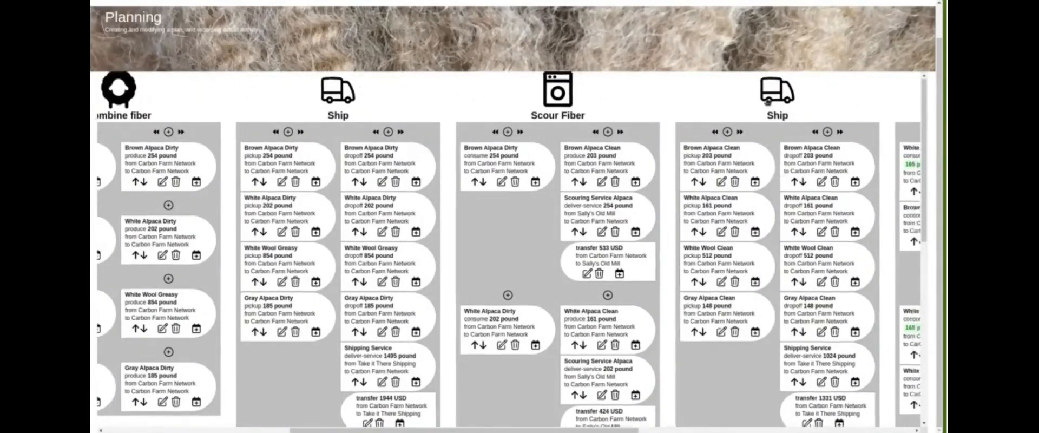
pyautogui.hscroll(3, 767, 101)
pyautogui.hscroll(-2, 784, 109)
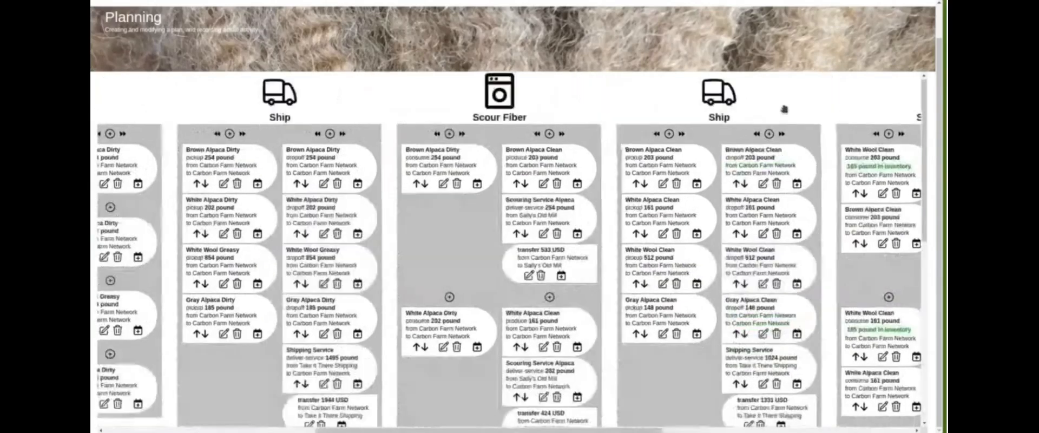
pyautogui.scroll(-3, 696, 219)
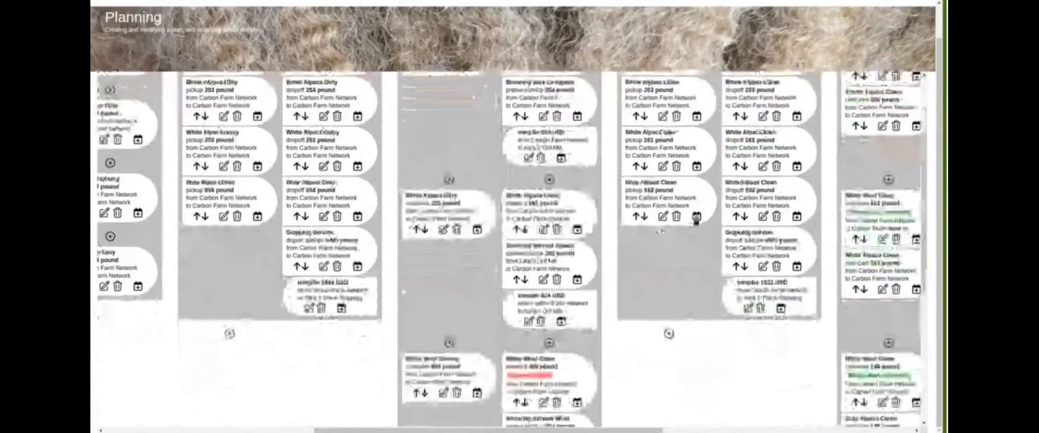
pyautogui.scroll(-5, 697, 219)
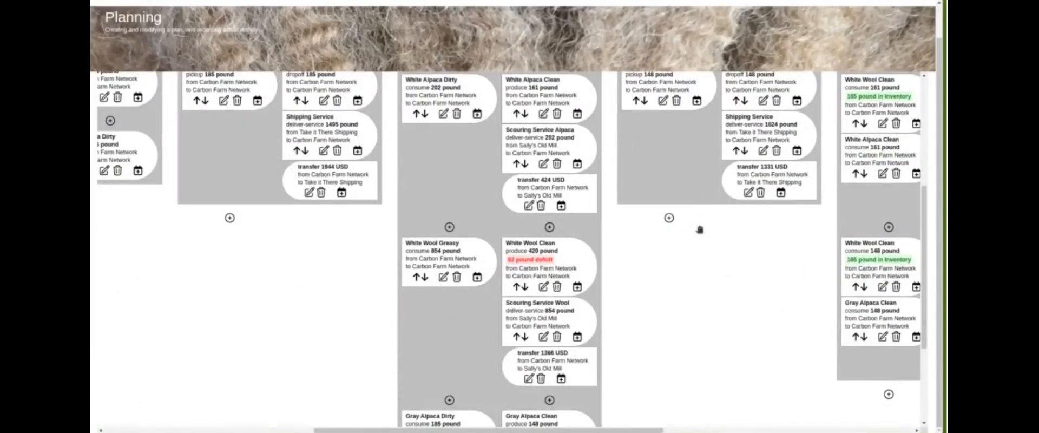
pyautogui.scroll(10, 698, 224)
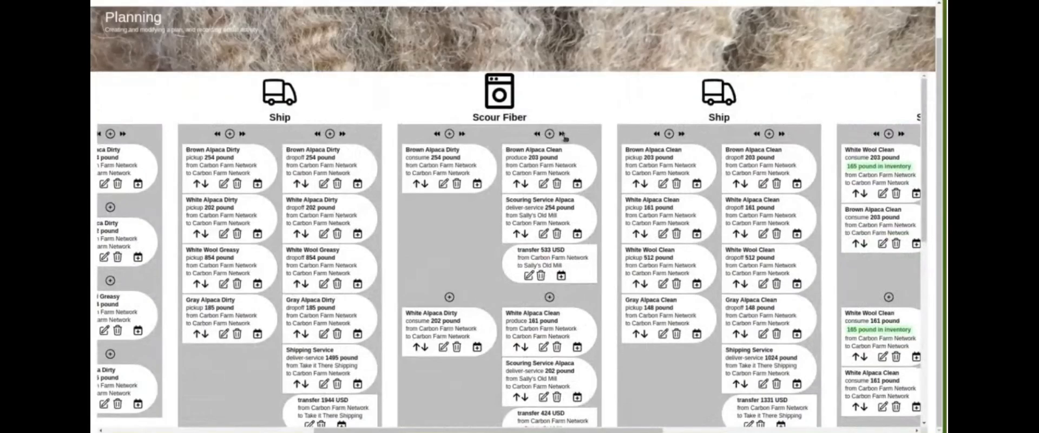
pyautogui.scroll(-4, 580, 152)
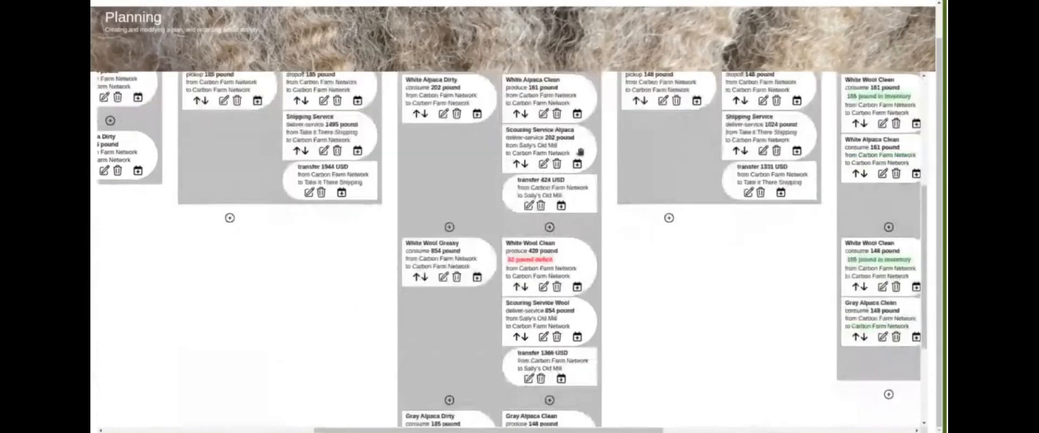
pyautogui.scroll(-1, 581, 152)
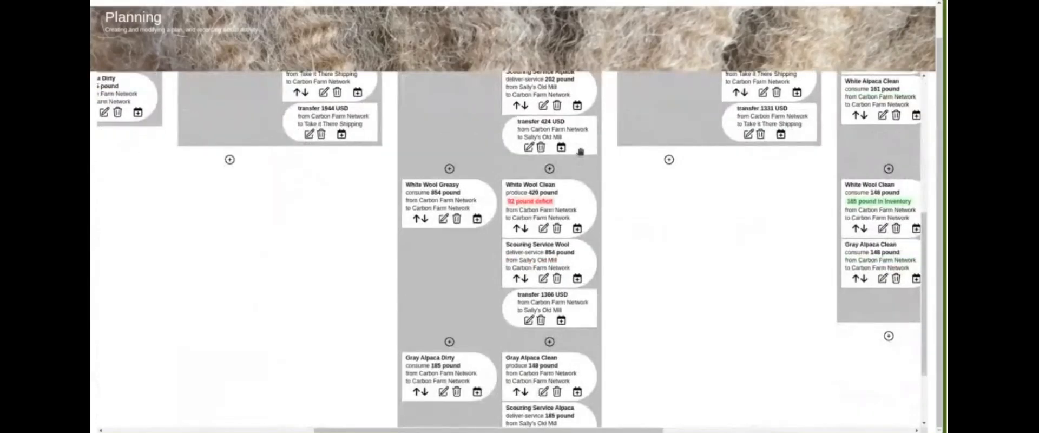
pyautogui.scroll(5, 580, 152)
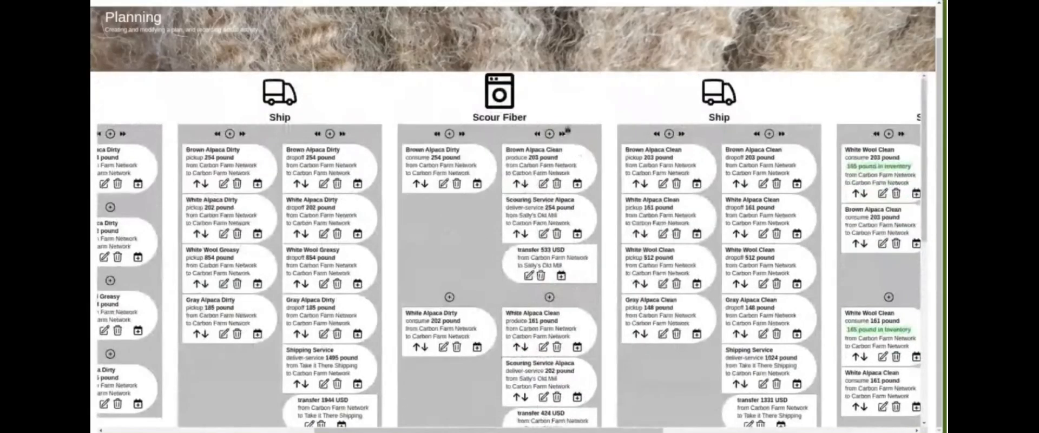
# Plan forward from the Scour Fiber outputs and from the following Ship stage's pickups, accepting the 420 lb White Wool Clean changes
pyautogui.click(564, 135)
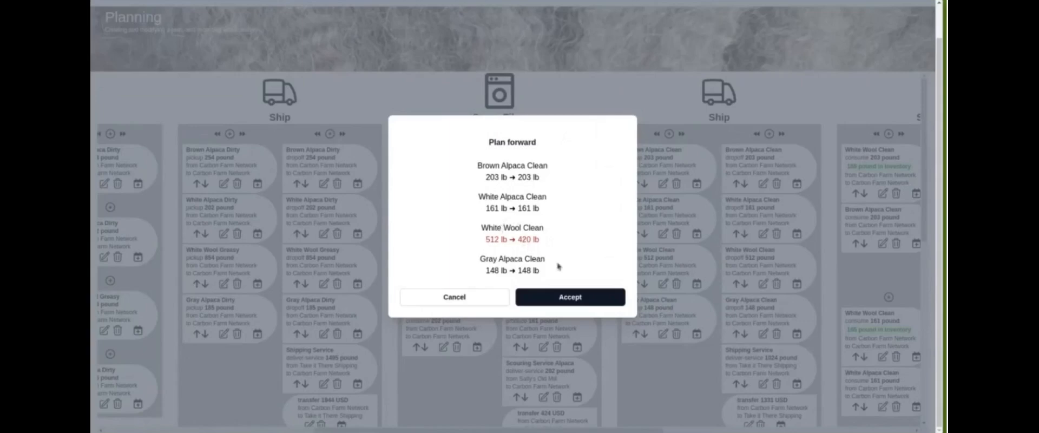
pyautogui.click(574, 296)
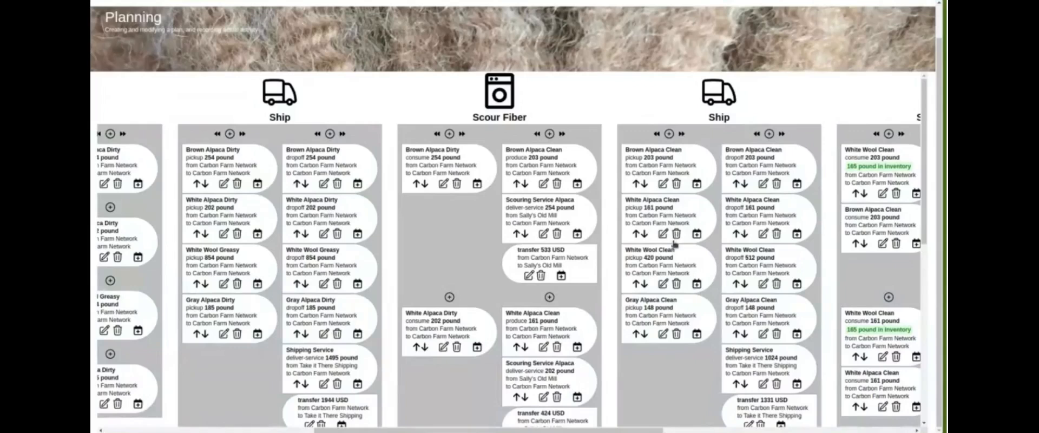
pyautogui.scroll(-5, 666, 276)
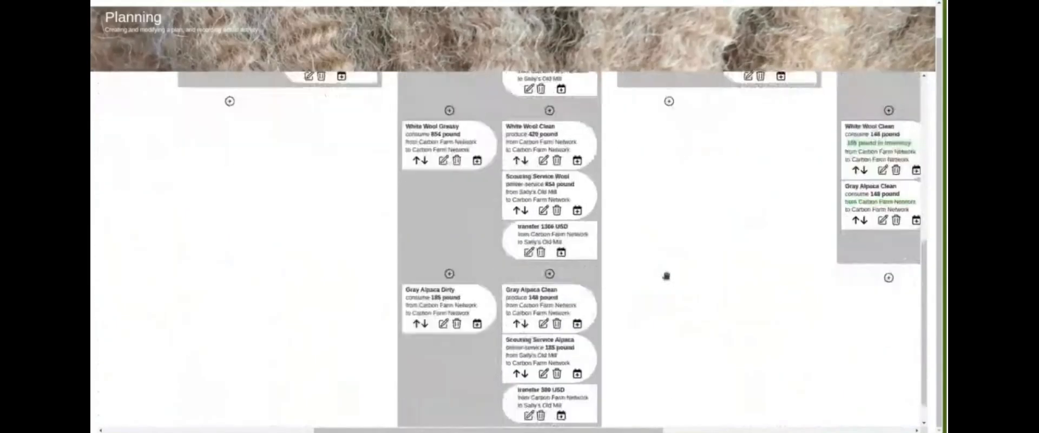
pyautogui.scroll(5, 666, 276)
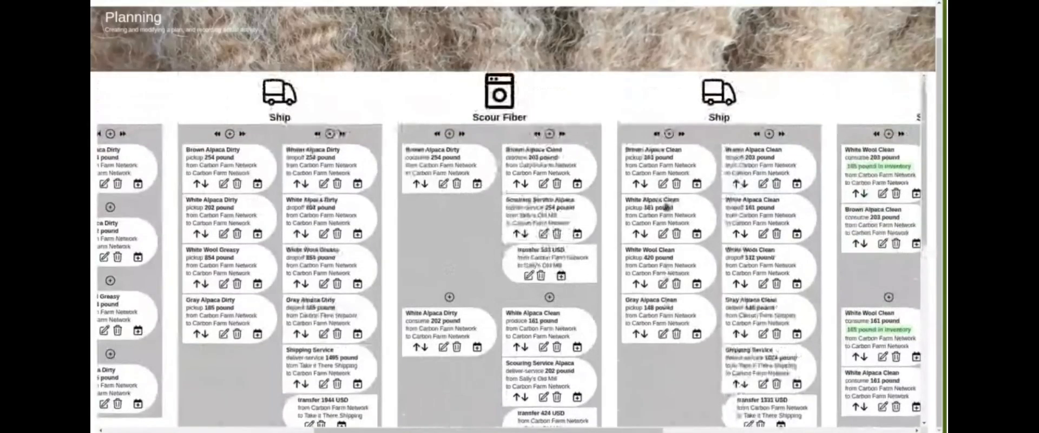
pyautogui.click(683, 137)
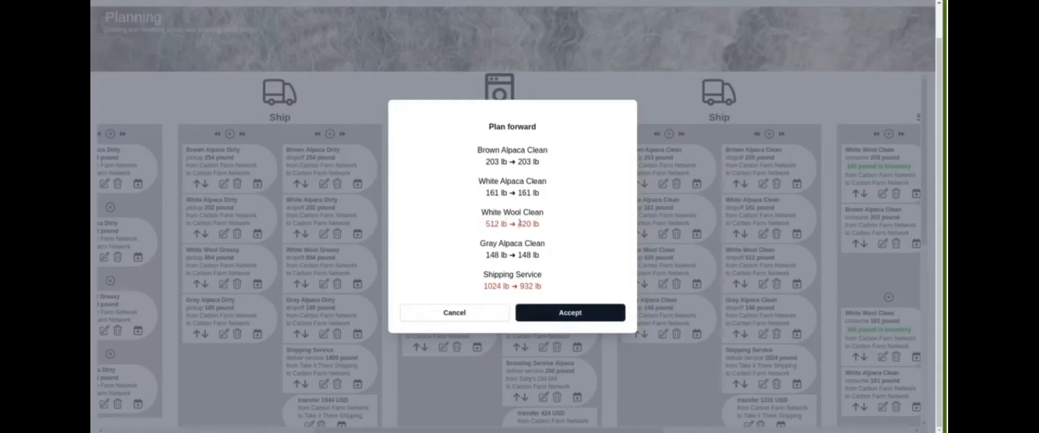
pyautogui.click(566, 314)
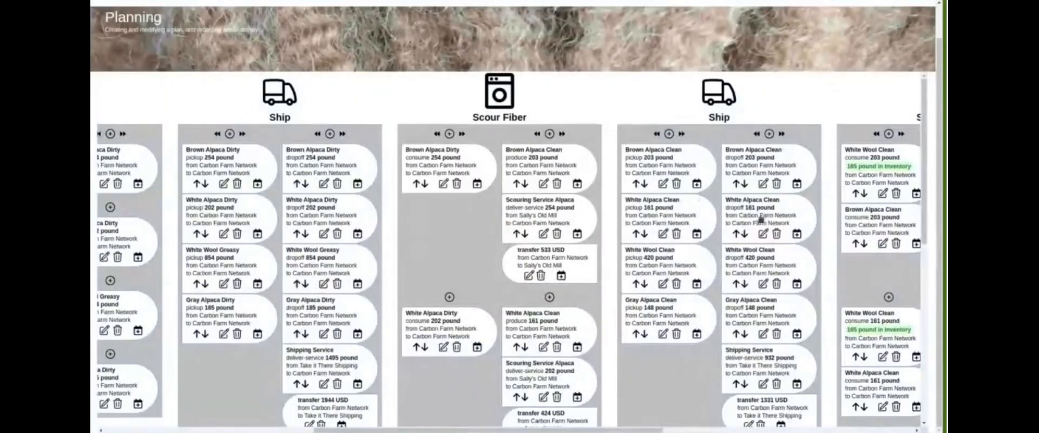
# Review the White Wool Clean quantities consumed in the Spin Yarn stage and their inventory against the shipped dropoffs
pyautogui.moveTo(810, 107); pyautogui.dragTo(381, 85)
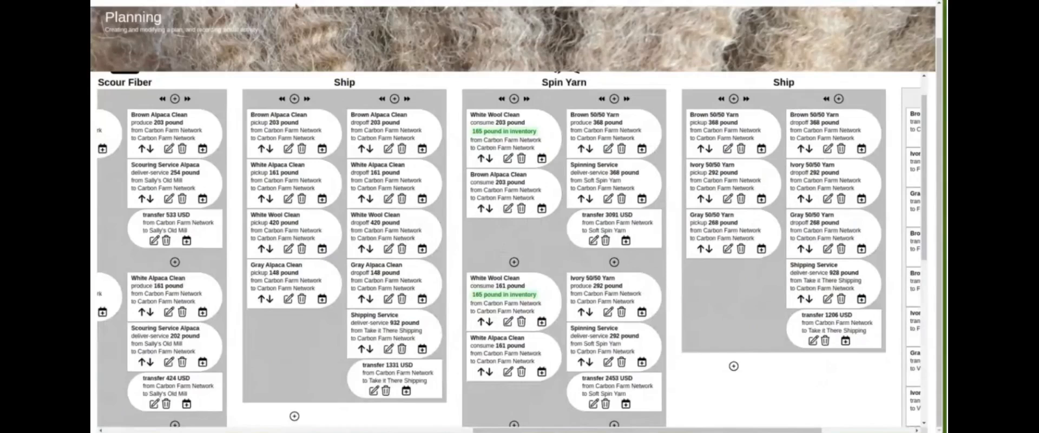
pyautogui.scroll(1, 281, 134)
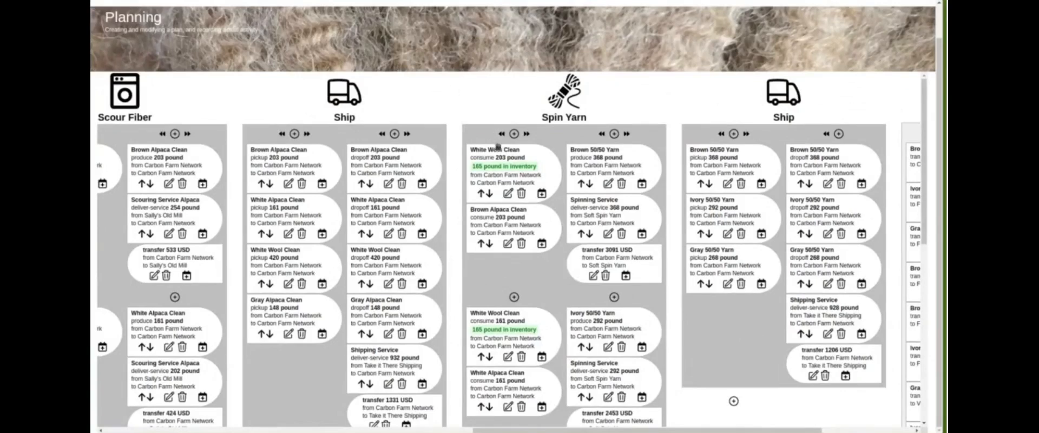
pyautogui.scroll(-3, 516, 347)
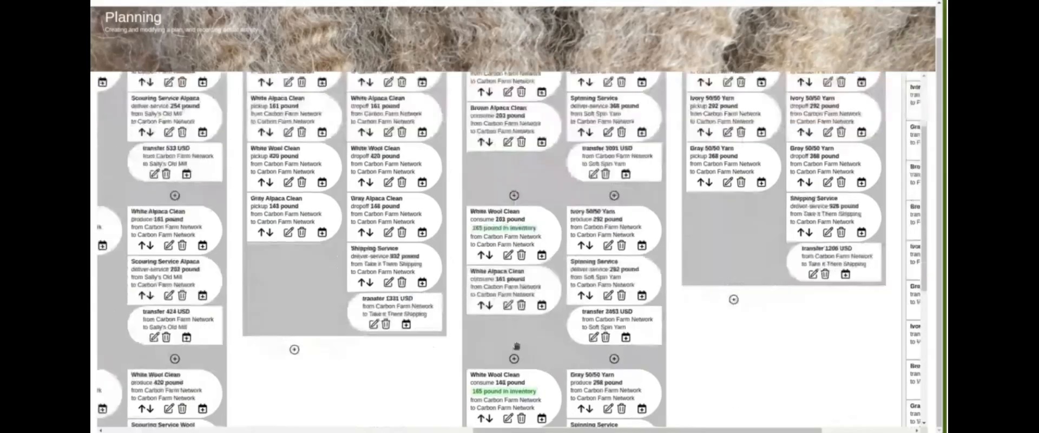
pyautogui.scroll(-4, 516, 346)
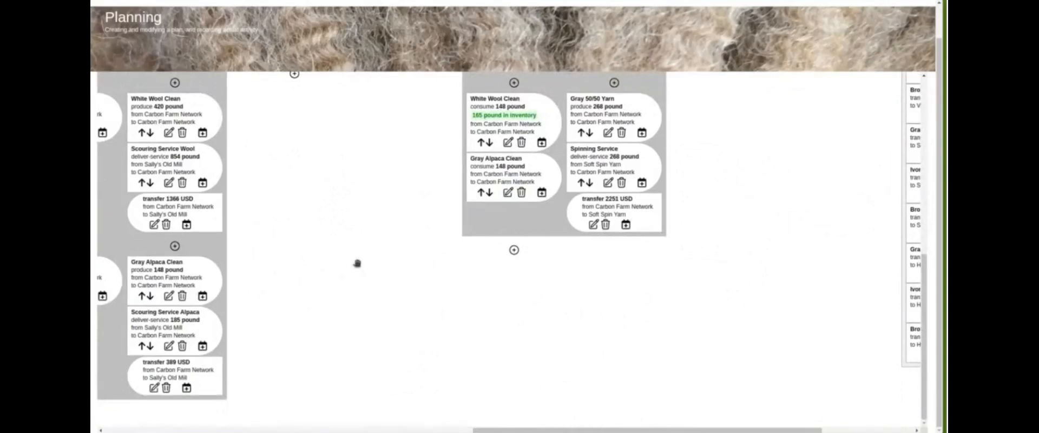
pyautogui.scroll(3, 356, 265)
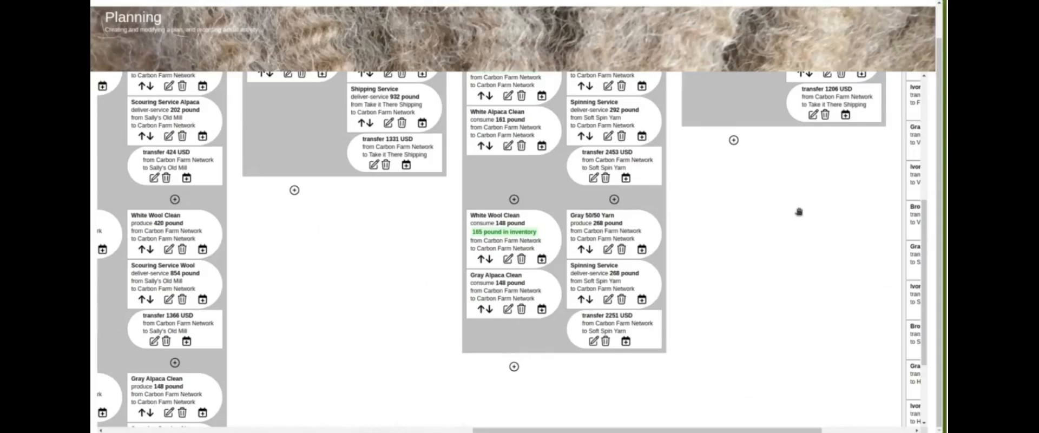
pyautogui.scroll(5, 799, 359)
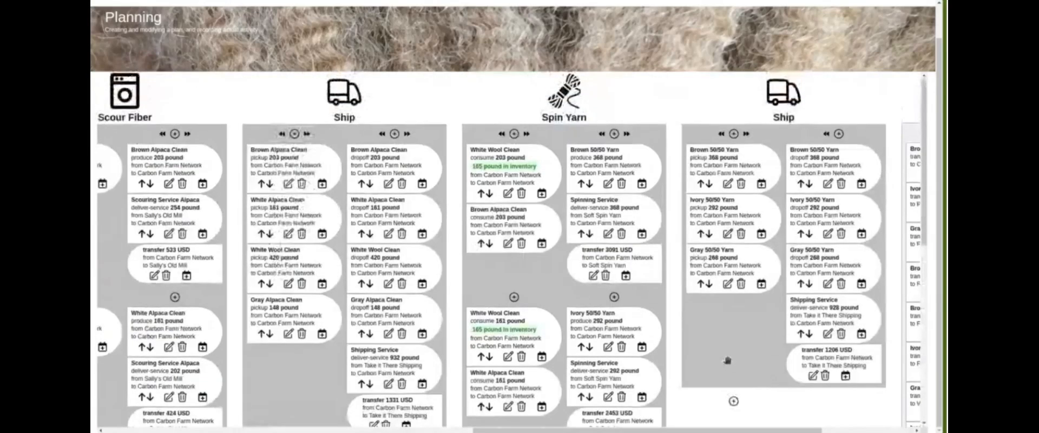
# Start a new commitment below the Spin Yarn stage for White Wool Clean, from provider Hudson Yarn to receiver Carbon Farm Network
pyautogui.scroll(-7, 727, 360)
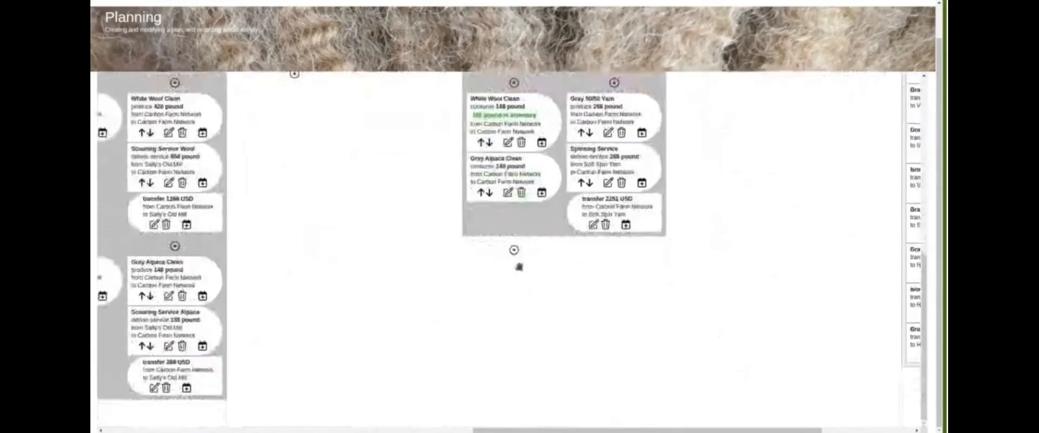
pyautogui.click(514, 250)
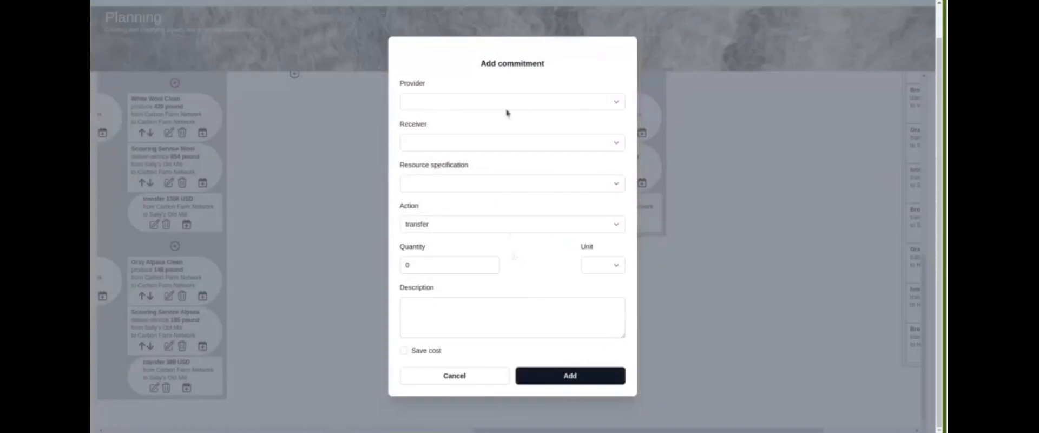
pyautogui.click(508, 103)
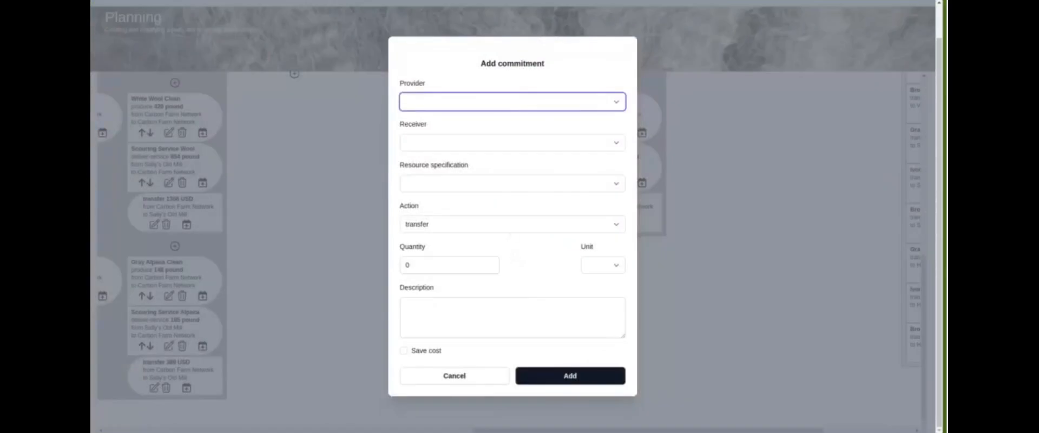
pyautogui.click(487, 193)
pyautogui.click(485, 144)
pyautogui.click(481, 157)
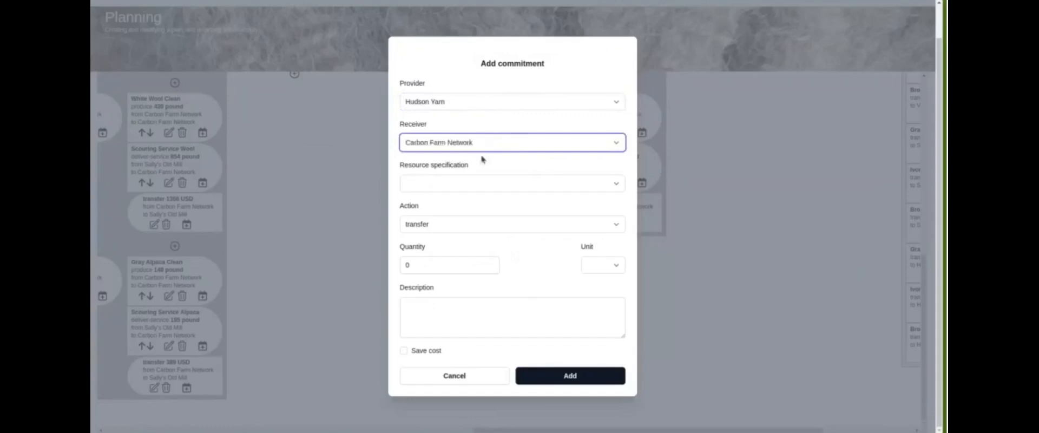
pyautogui.click(481, 185)
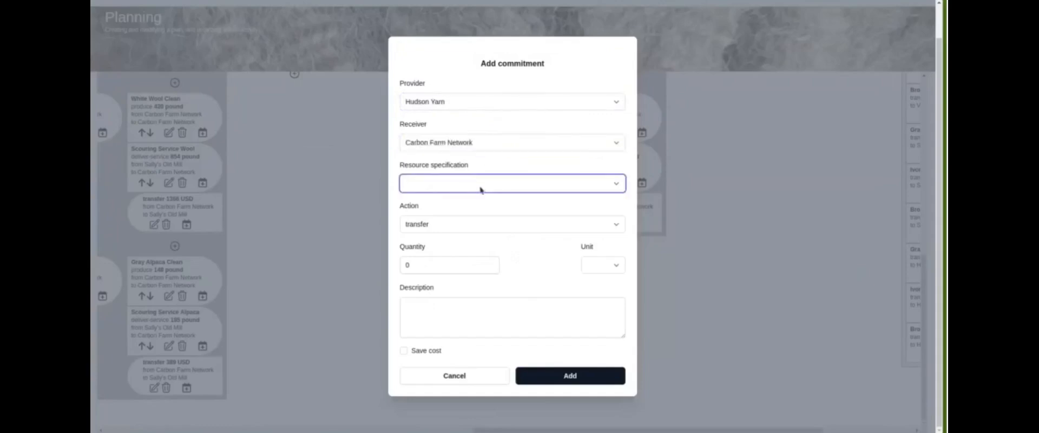
pyautogui.click(491, 290)
# Set the White Wool Clean transfer's quantity to 300 pounds, include its cost, and add the commitment to the plan
pyautogui.click(447, 263)
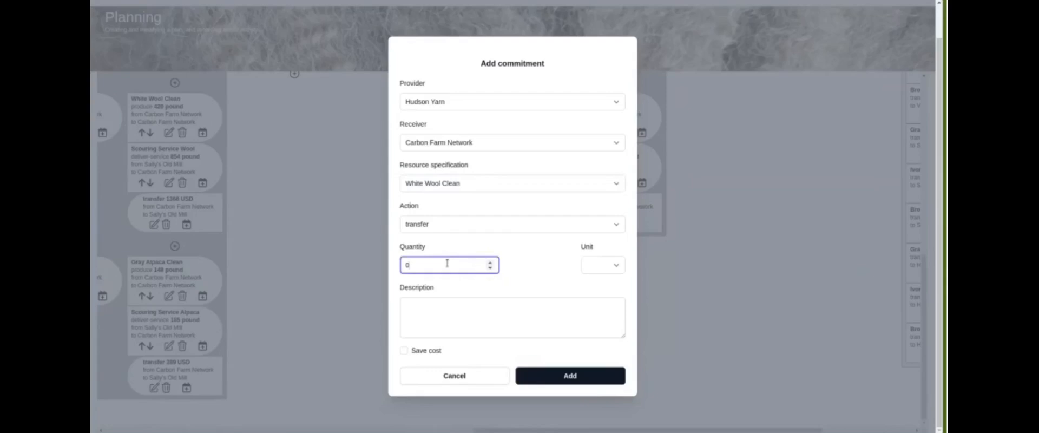
pyautogui.write('300')
pyautogui.click(584, 267)
pyautogui.click(589, 292)
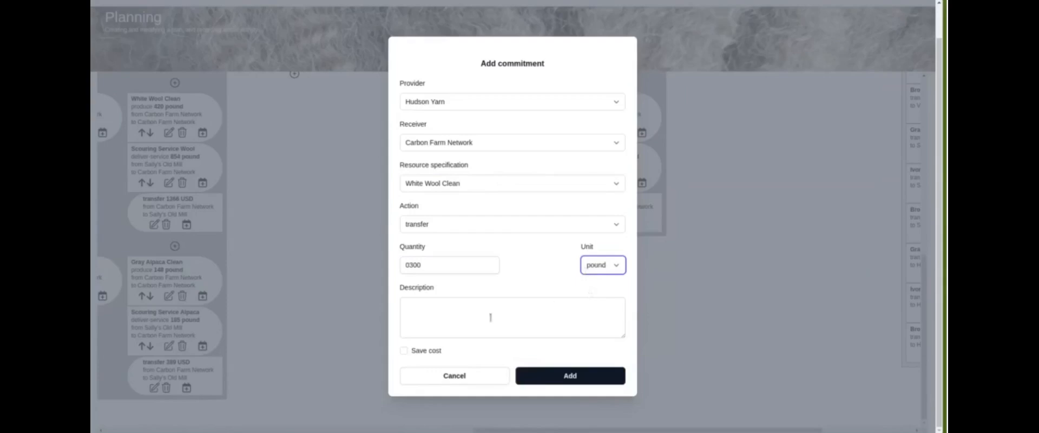
pyautogui.click(404, 350)
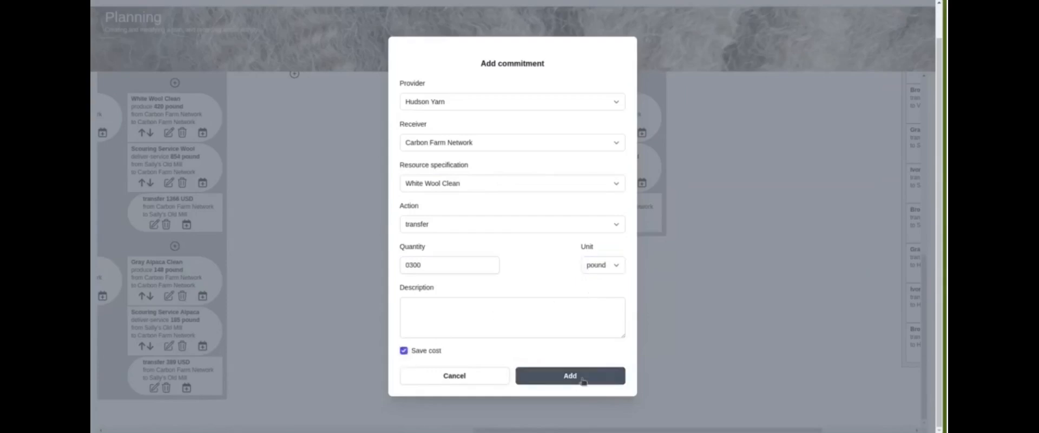
pyautogui.click(582, 382)
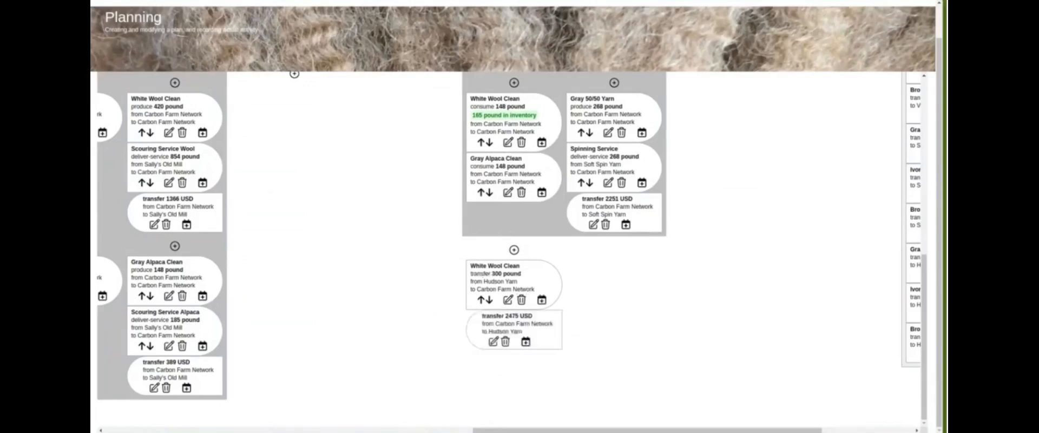
# Review the whole plan's flow across its stages, from the requests and total cost back to the Pick Up stage and the offers
pyautogui.hscroll(-4, 509, 238)
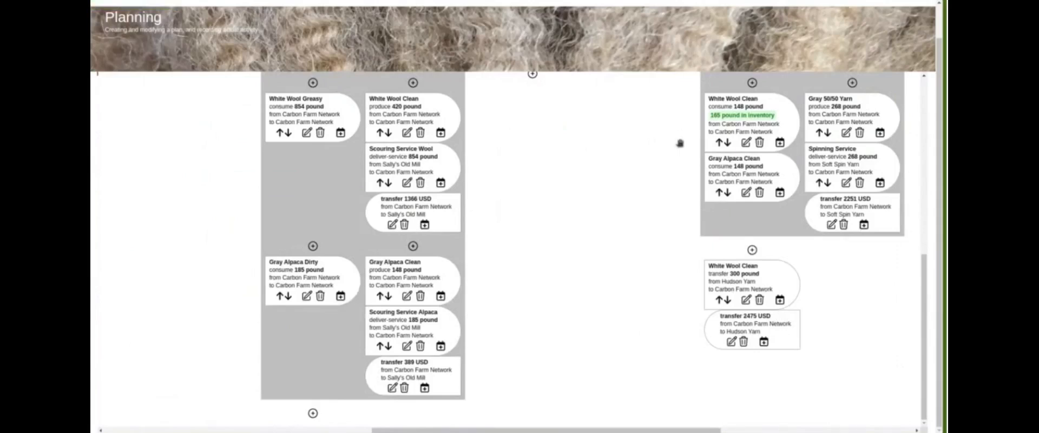
pyautogui.scroll(3, 680, 142)
pyautogui.scroll(4, 680, 142)
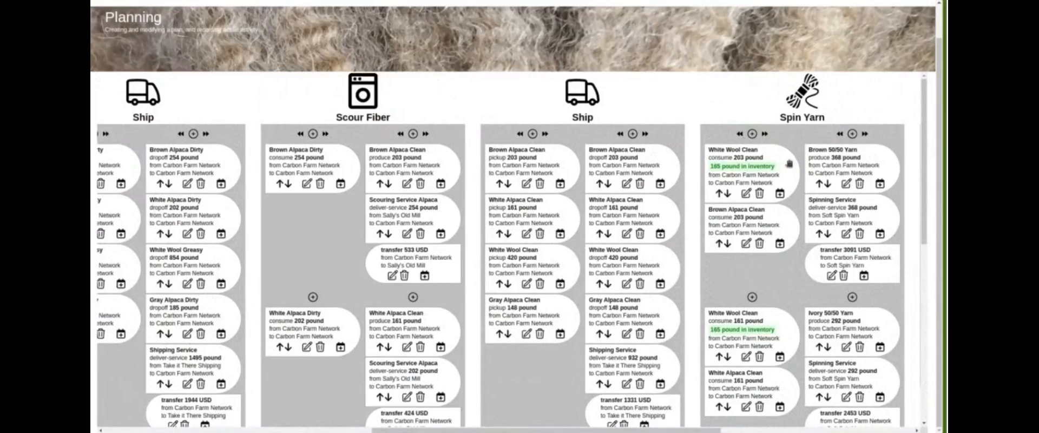
pyautogui.moveTo(711, 93); pyautogui.dragTo(261, 93)
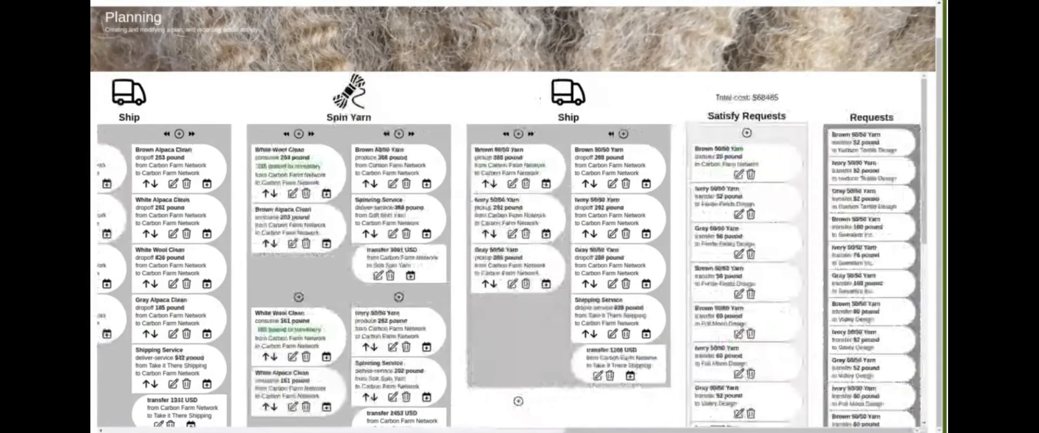
pyautogui.moveTo(179, 95); pyautogui.dragTo(587, 112)
pyautogui.moveTo(158, 91); pyautogui.dragTo(561, 126)
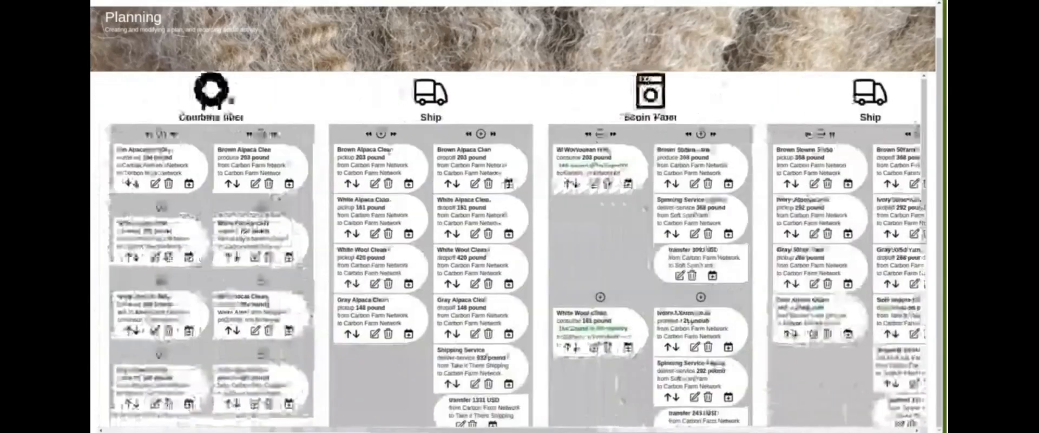
pyautogui.moveTo(291, 98); pyautogui.dragTo(492, 123)
pyautogui.moveTo(257, 87); pyautogui.dragTo(401, 90)
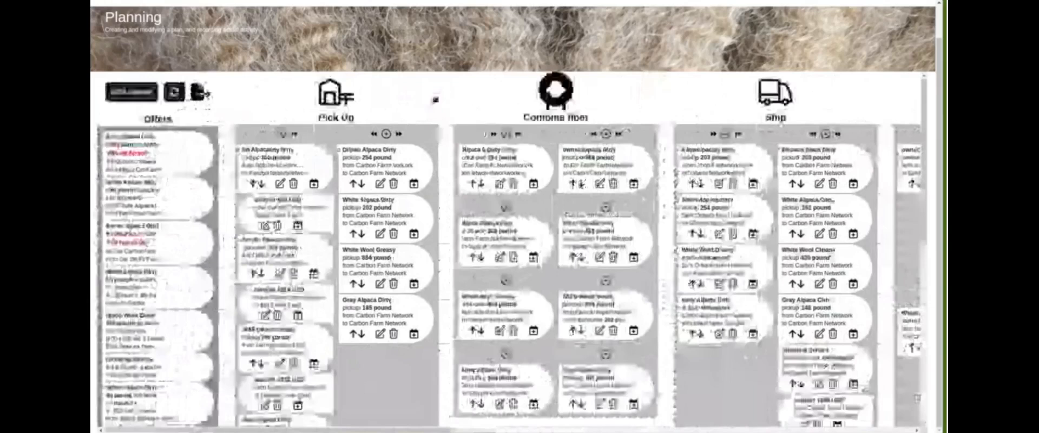
pyautogui.moveTo(577, 100); pyautogui.dragTo(291, 157)
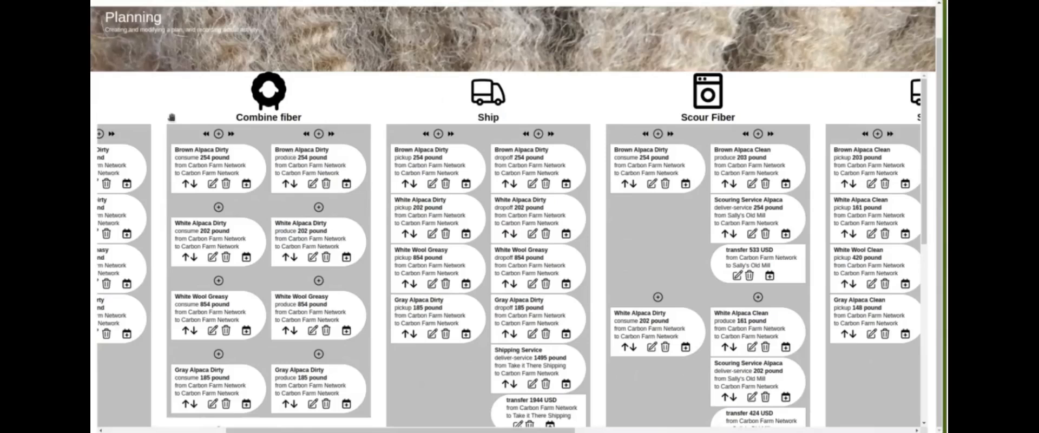
pyautogui.hscroll(-5, 348, 133)
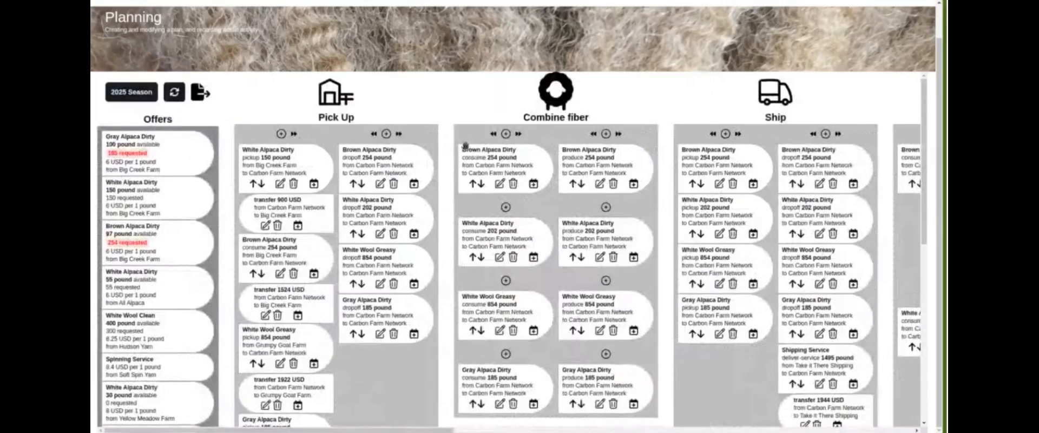